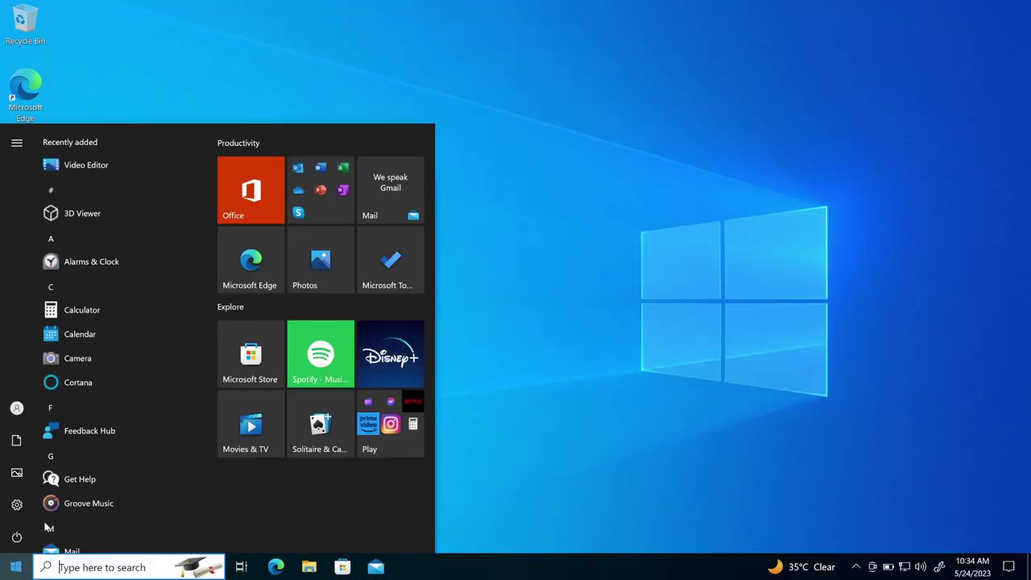
- Open This PC, search 'ac' to confirm Windows 10 Pro is activated, then close Settings
{"action": "left_click", "coordinate": [116, 69]}
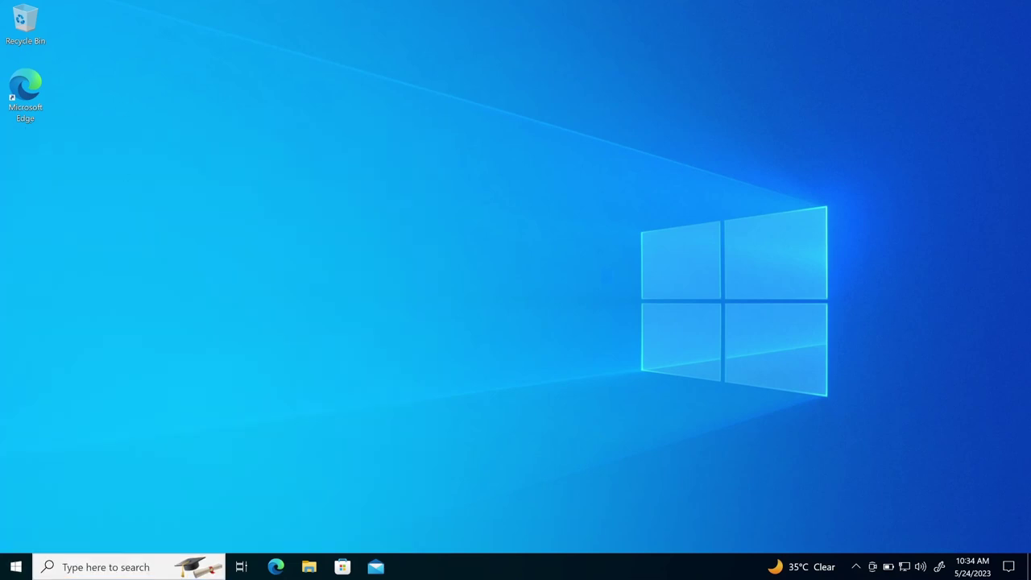
{"action": "left_click", "coordinate": [309, 567]}
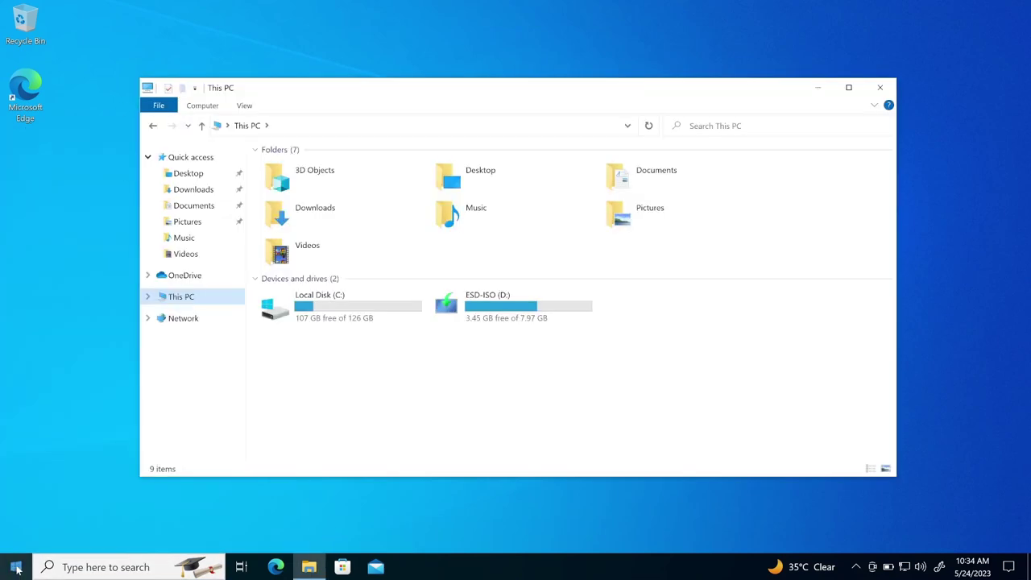
{"action": "left_click", "coordinate": [16, 567]}
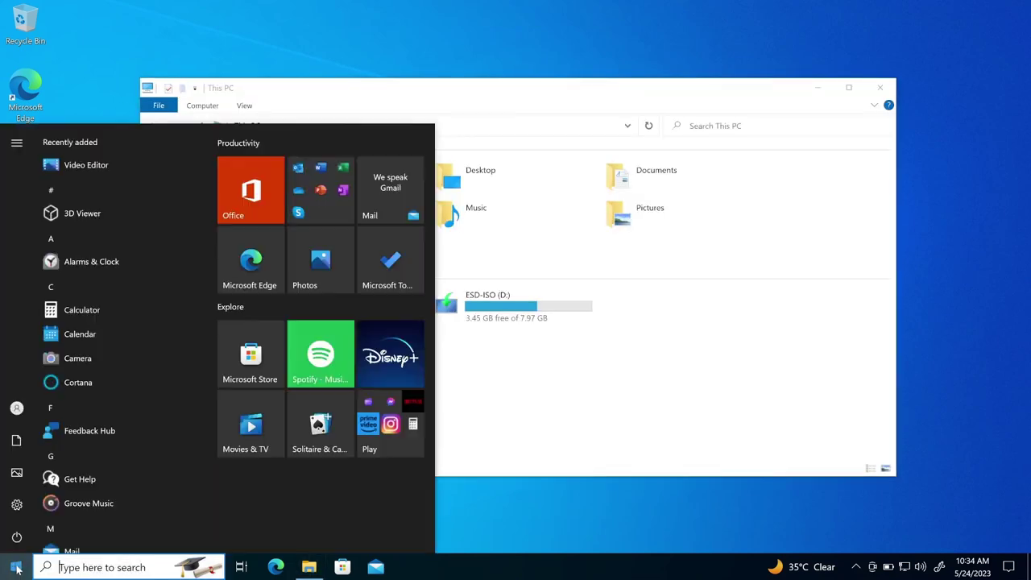
{"action": "left_click", "coordinate": [87, 567]}
{"action": "type", "text": "ac"}
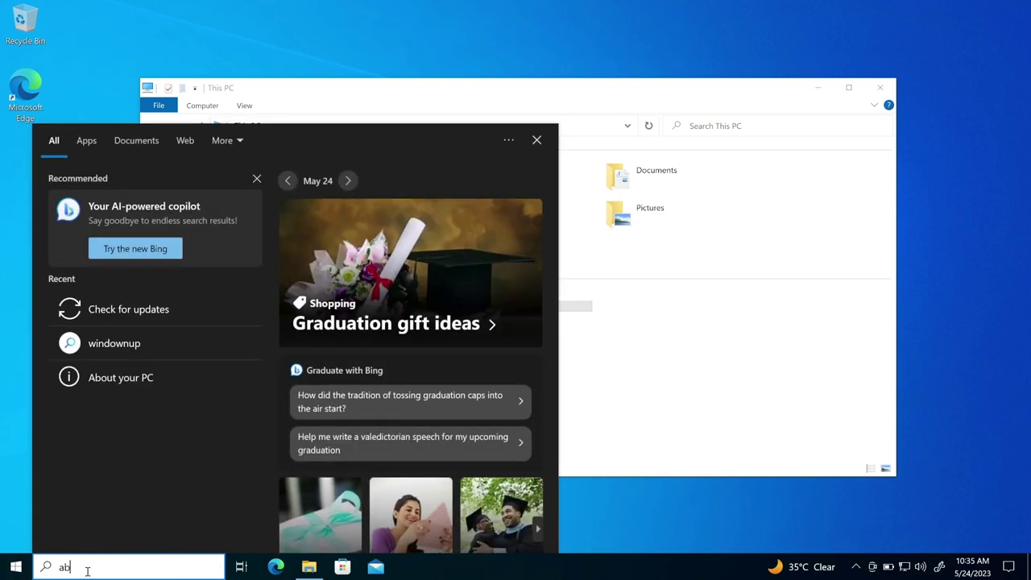
{"action": "key", "text": "Return"}
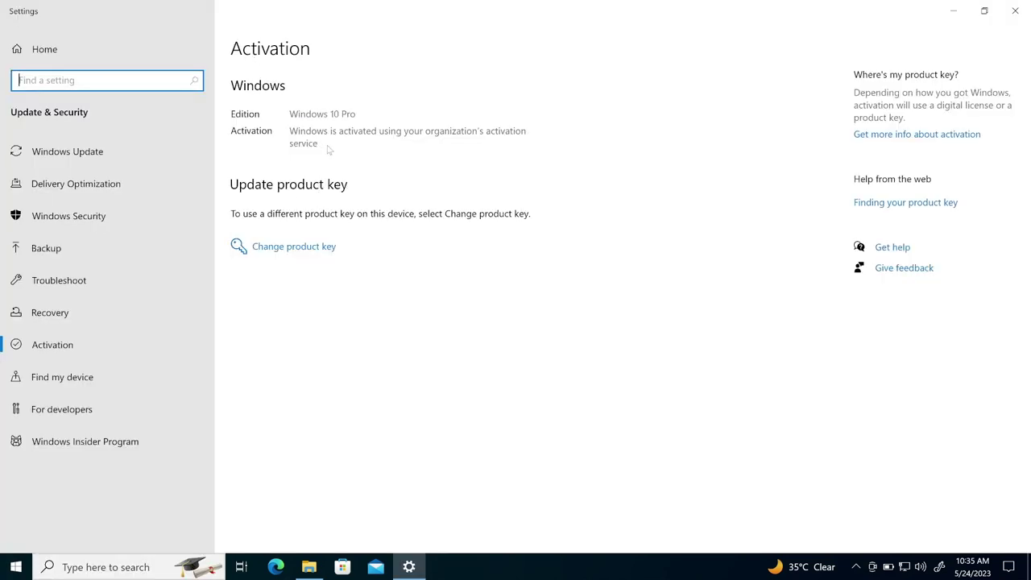
{"action": "left_click", "coordinate": [1015, 11]}
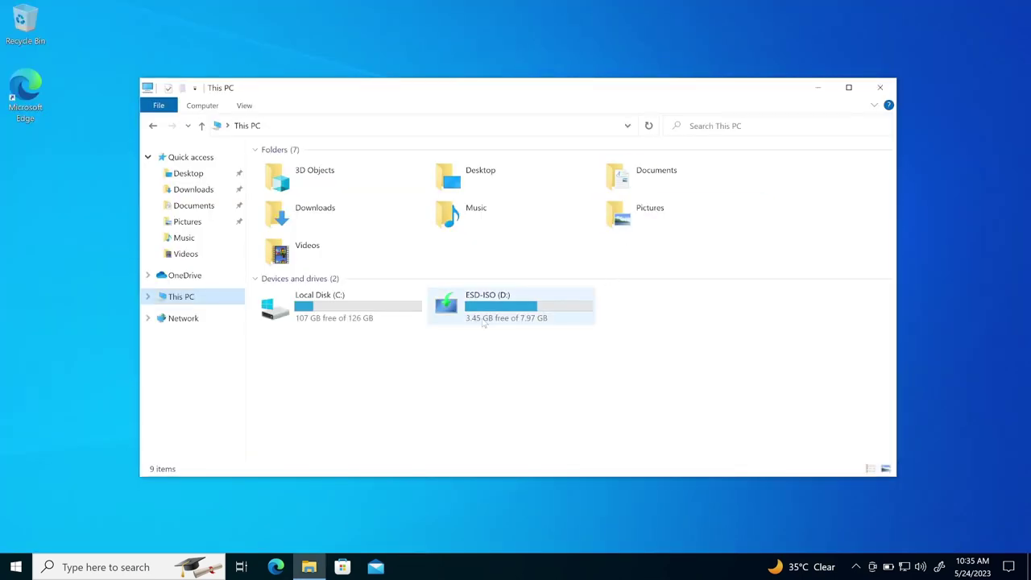
- Load atlasos.net in Edge and scroll through the homepage features
{"action": "left_click", "coordinate": [276, 567]}
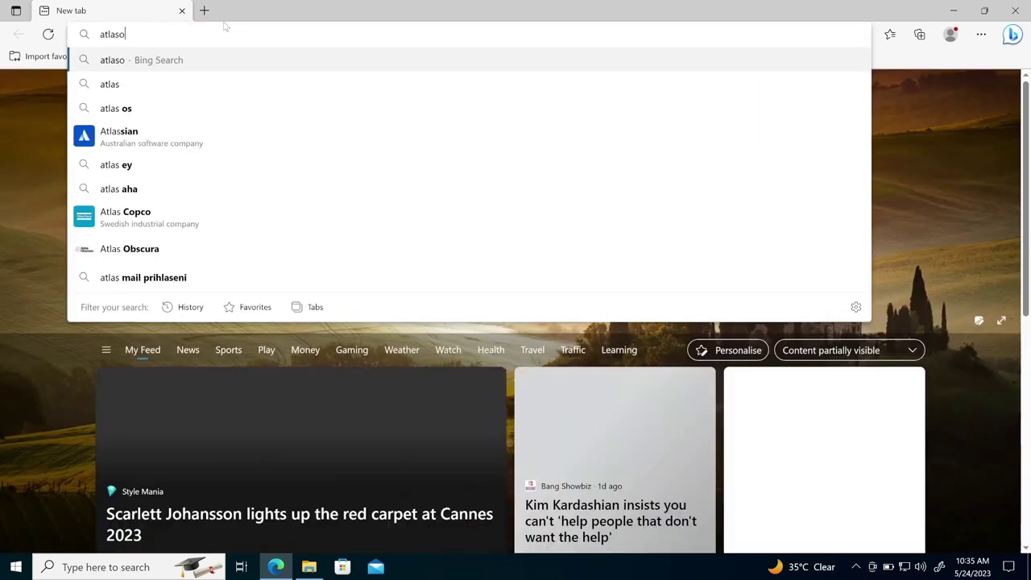
{"action": "key", "text": "Return"}
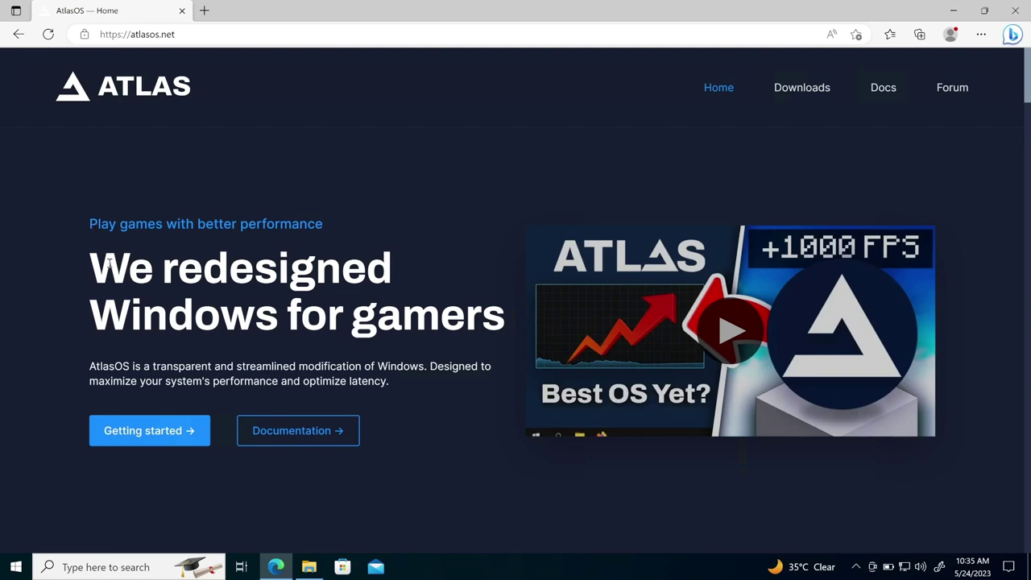
{"action": "scroll", "coordinate": [288, 322], "scroll_direction": "down", "scroll_amount": 3}
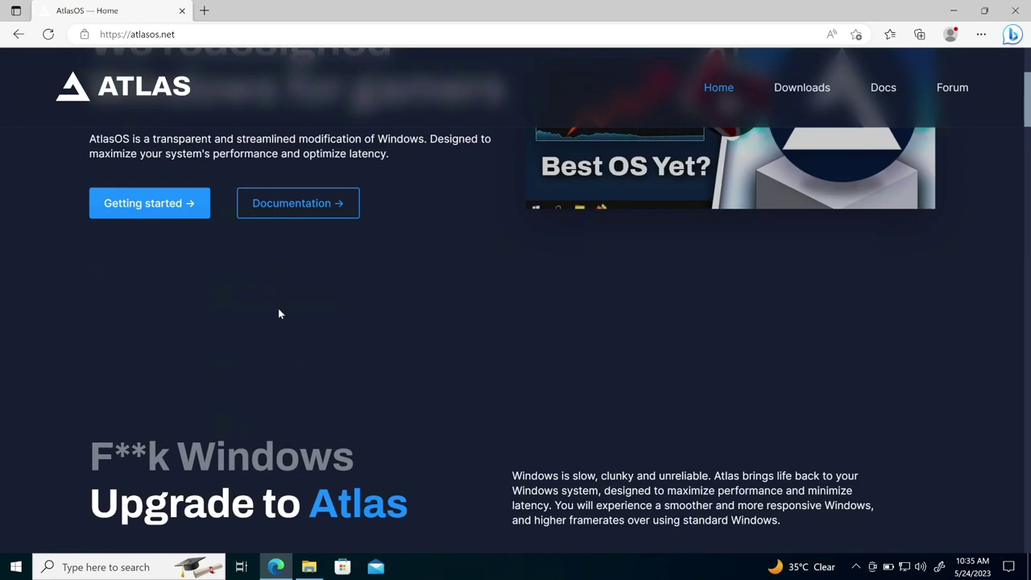
{"action": "scroll", "coordinate": [279, 313], "scroll_direction": "down", "scroll_amount": 2}
{"action": "scroll", "coordinate": [277, 314], "scroll_direction": "down", "scroll_amount": 2}
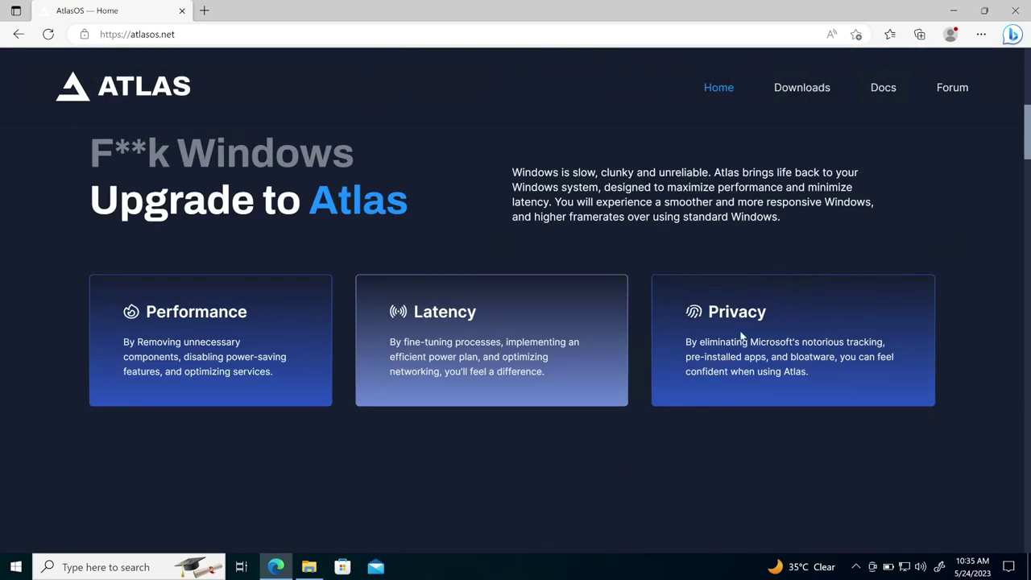
{"action": "scroll", "coordinate": [608, 260], "scroll_direction": "up", "scroll_amount": 4}
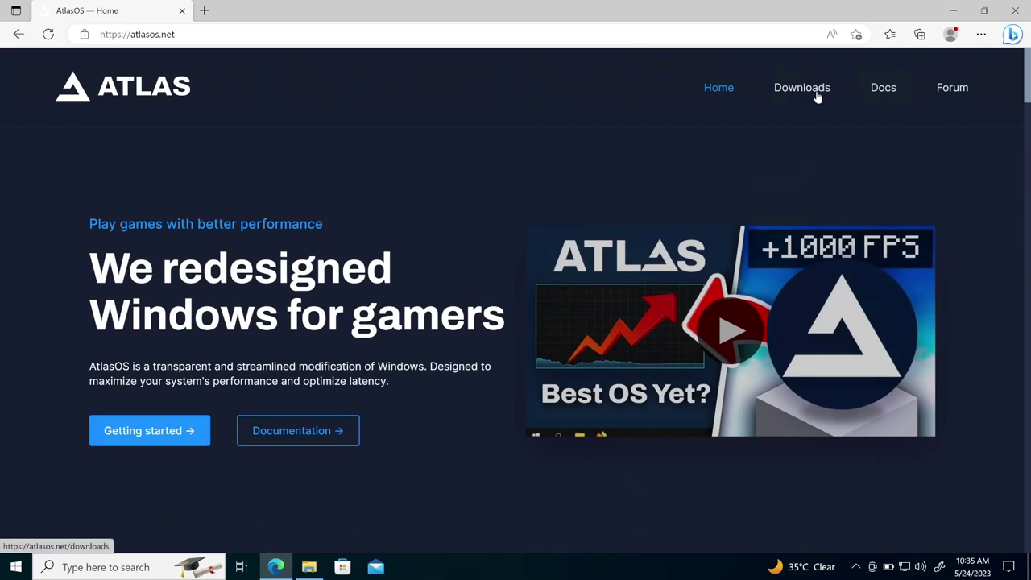
- Open the AtlasOS Downloads page and view the Windows 10 and 11 cards
{"action": "left_click", "coordinate": [802, 89]}
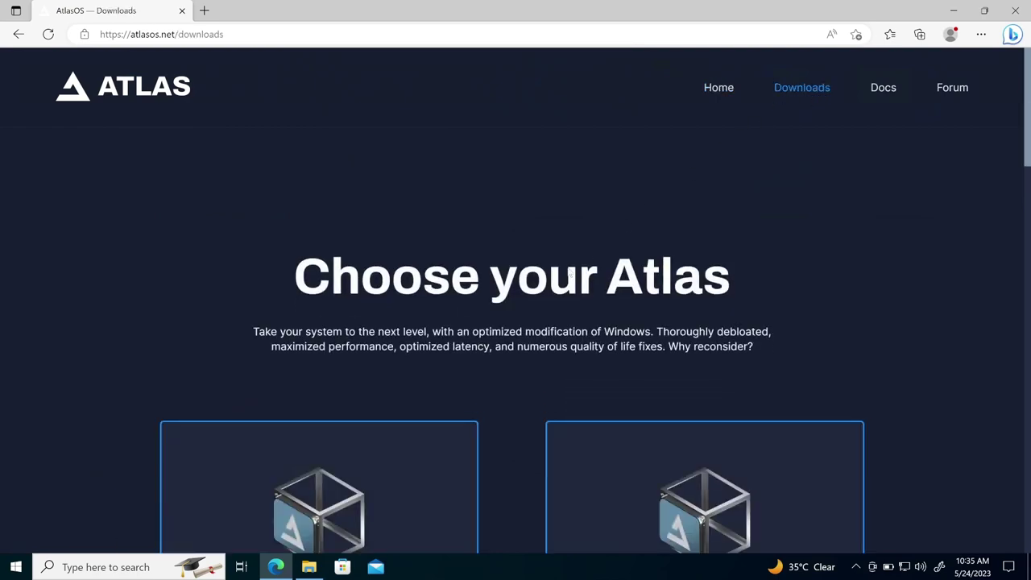
{"action": "scroll", "coordinate": [516, 320], "scroll_direction": "down", "scroll_amount": 2}
{"action": "scroll", "coordinate": [578, 429], "scroll_direction": "down", "scroll_amount": 1}
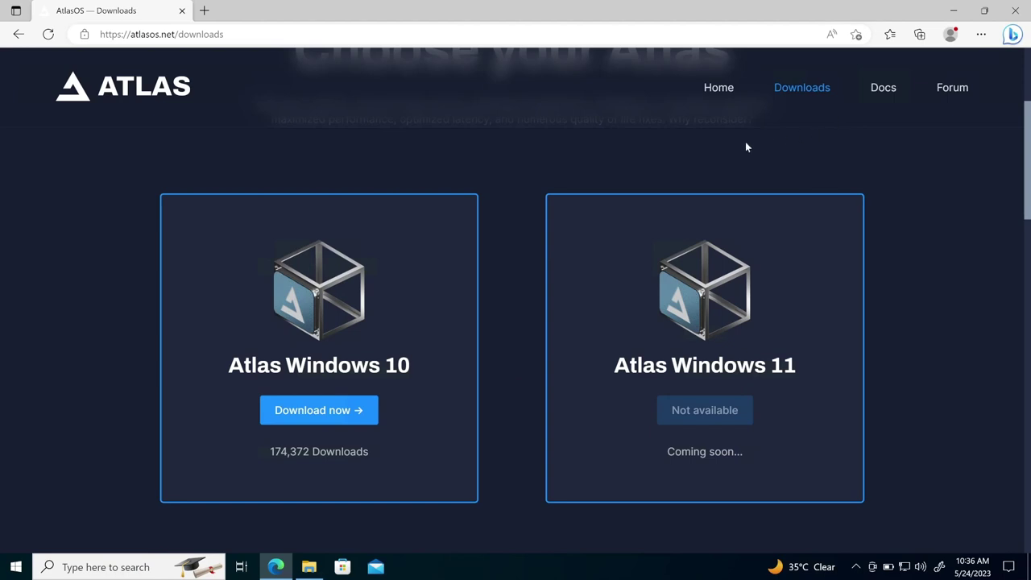
- Open the Atlas docs' Getting Started Installation page in a new tab and skim the requirements
{"action": "left_click", "coordinate": [880, 90]}
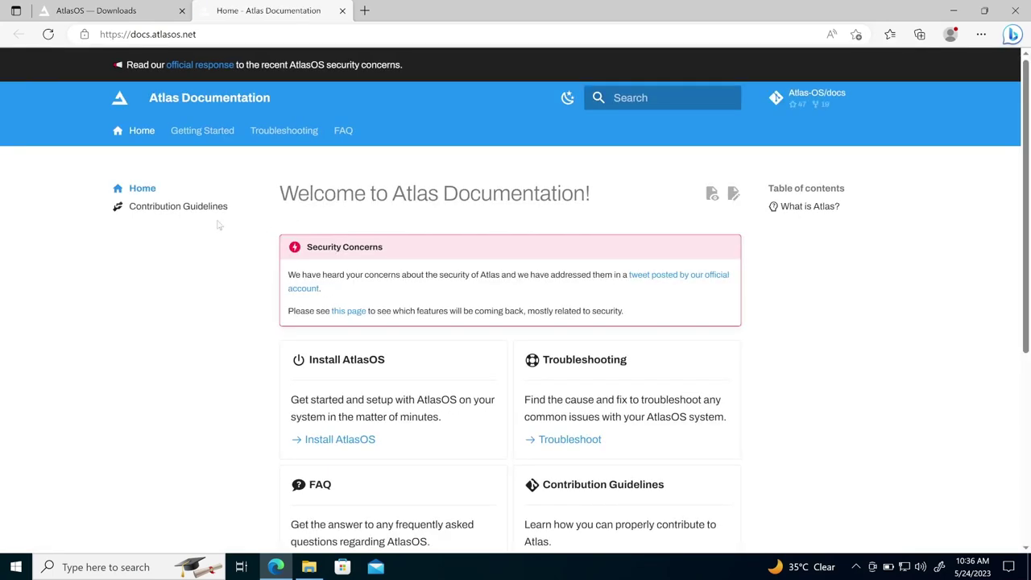
{"action": "left_click", "coordinate": [209, 133]}
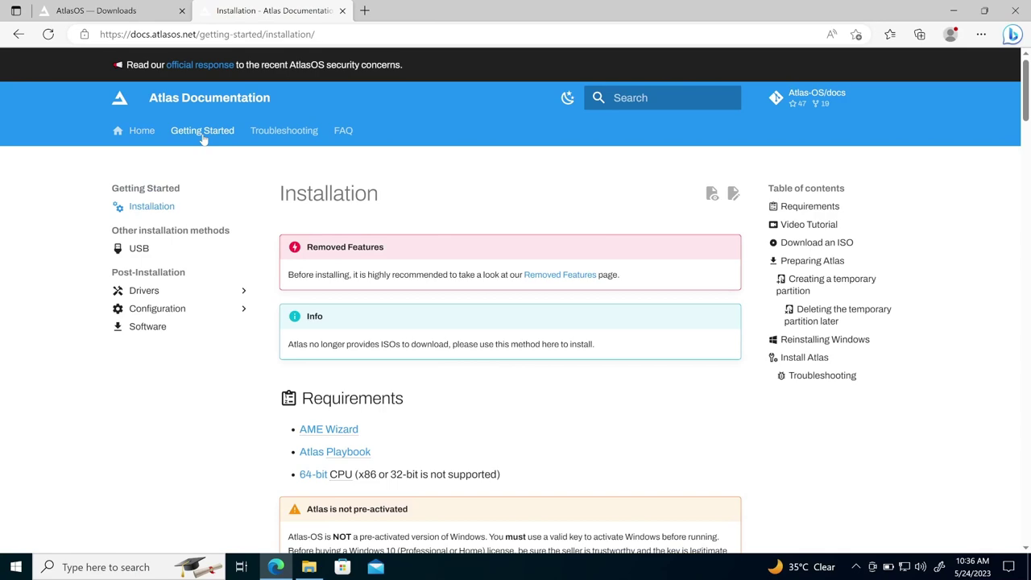
{"action": "scroll", "coordinate": [418, 308], "scroll_direction": "down", "scroll_amount": 5}
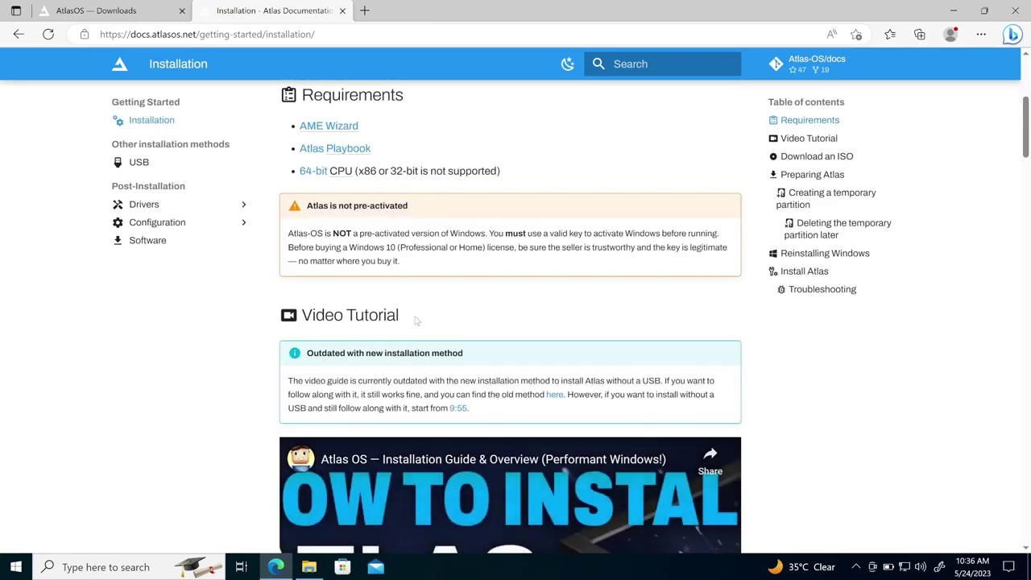
{"action": "scroll", "coordinate": [416, 320], "scroll_direction": "up", "scroll_amount": 2}
{"action": "scroll", "coordinate": [416, 321], "scroll_direction": "up", "scroll_amount": 2}
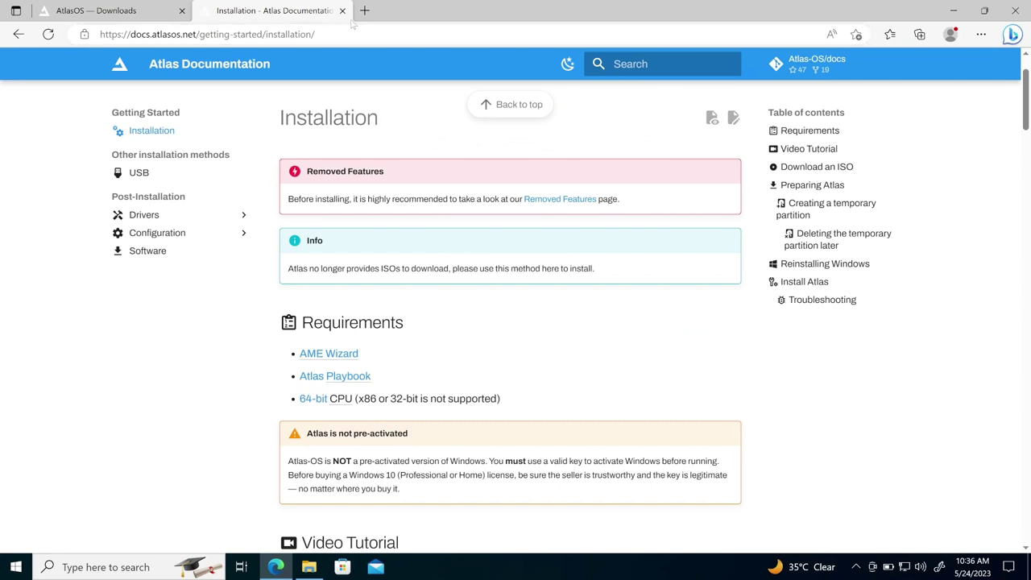
- Download the AME Wizard and Atlas Windows 10 22H2 playbook zips
{"action": "left_click", "coordinate": [162, 15]}
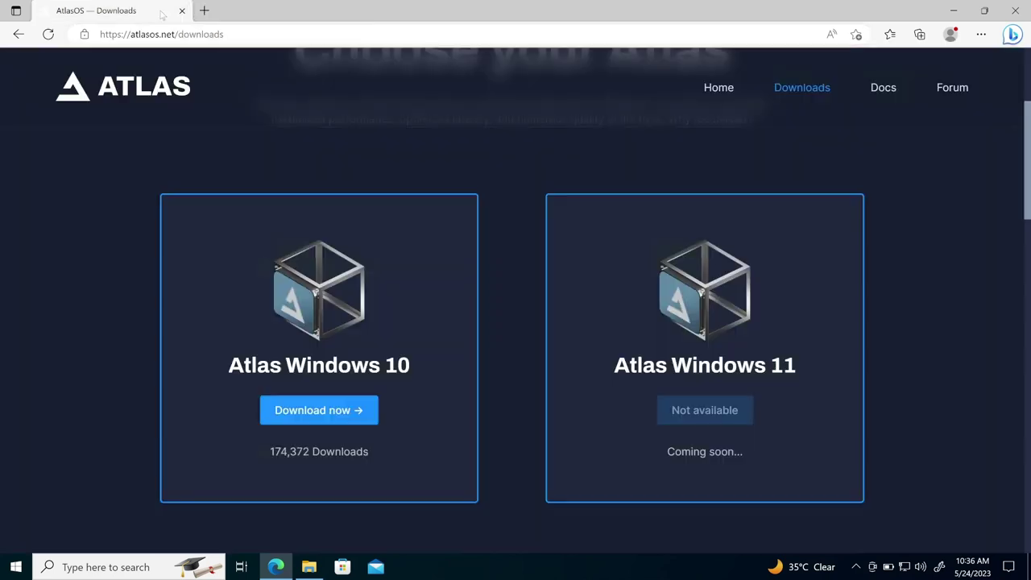
{"action": "left_click", "coordinate": [293, 413]}
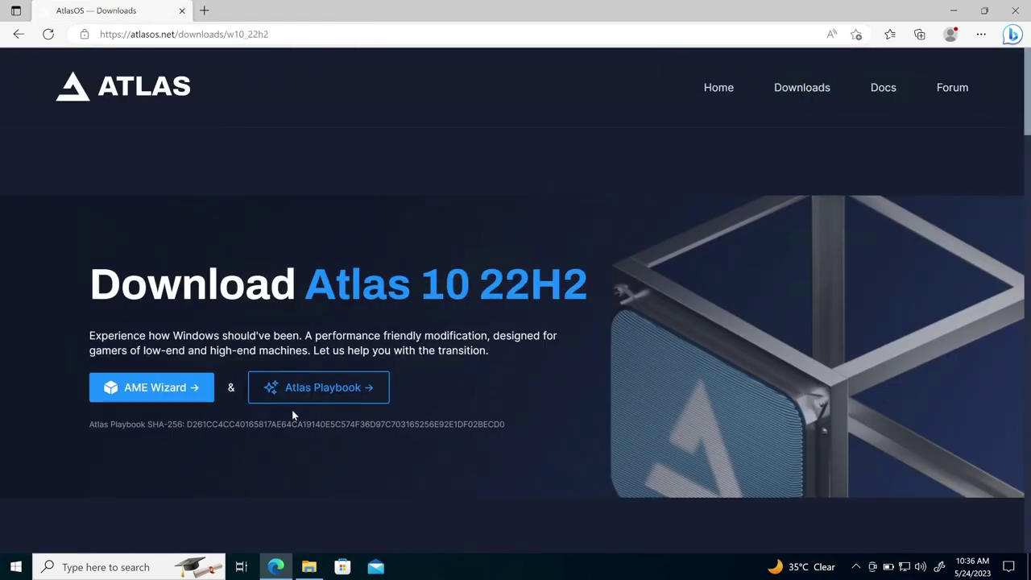
{"action": "left_click", "coordinate": [145, 398]}
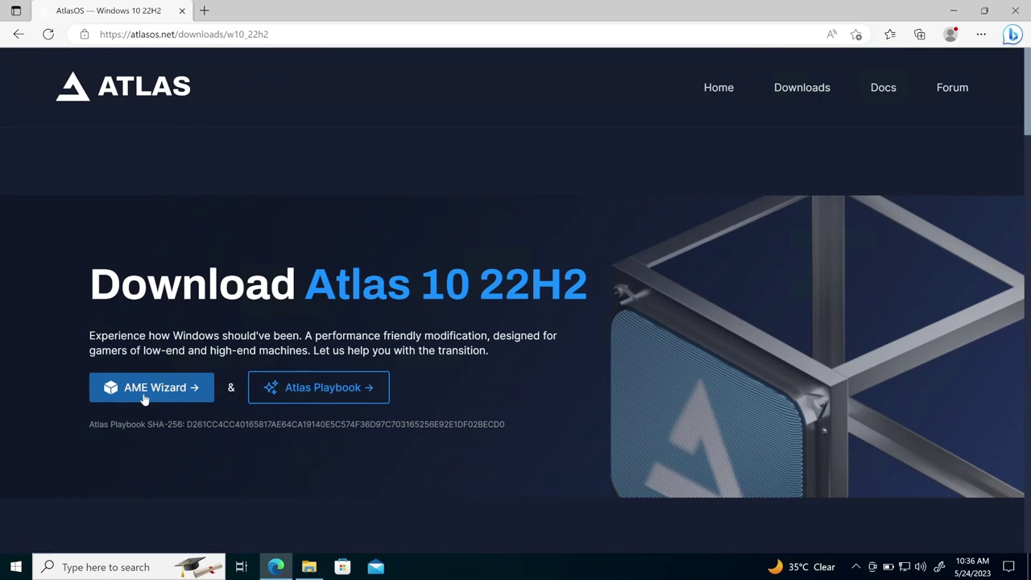
{"action": "left_click", "coordinate": [318, 393]}
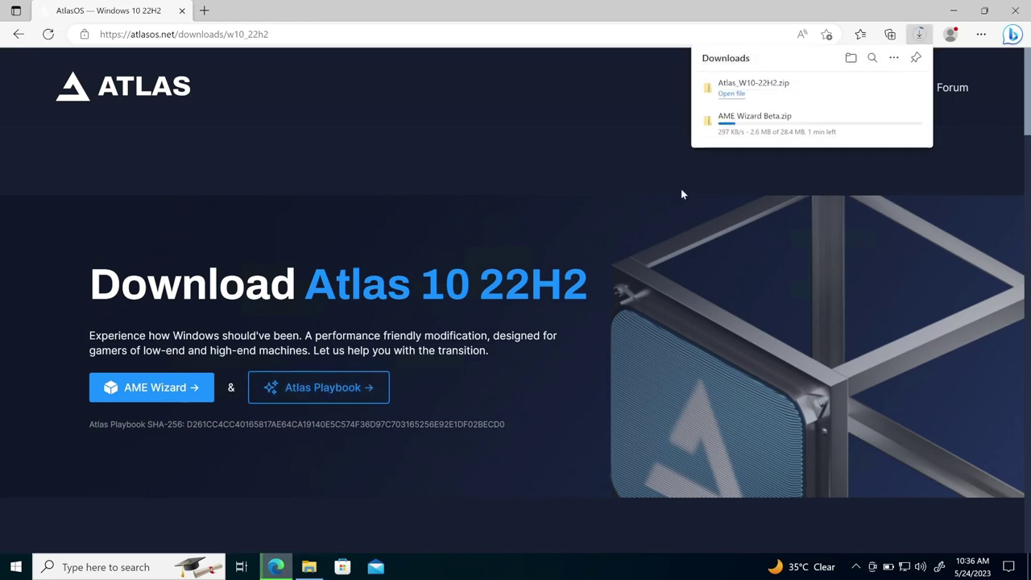
- Open the detailed install documentation and review the installation requirements
{"action": "scroll", "coordinate": [267, 319], "scroll_direction": "down", "scroll_amount": 3}
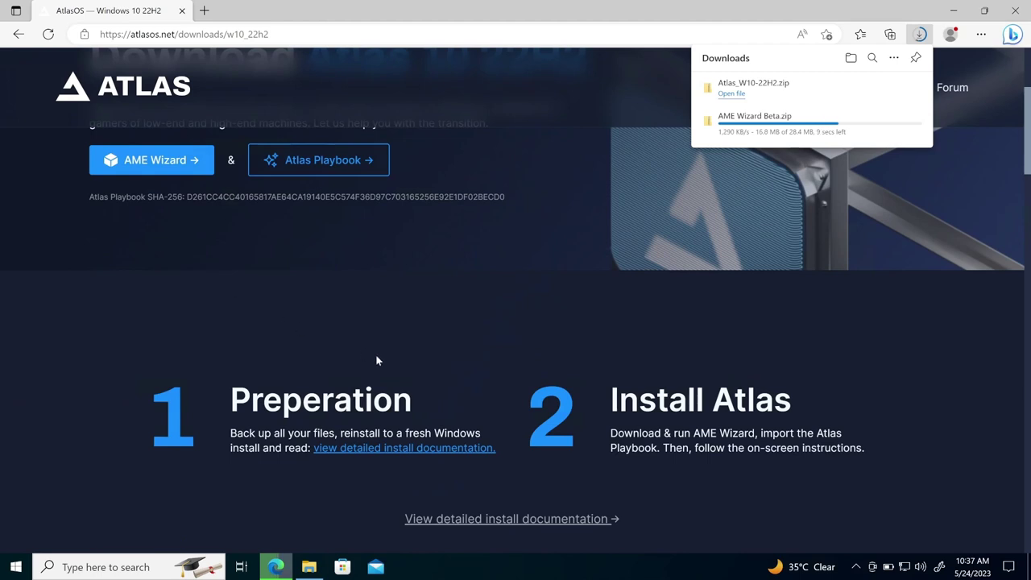
{"action": "scroll", "coordinate": [486, 456], "scroll_direction": "down", "scroll_amount": 1}
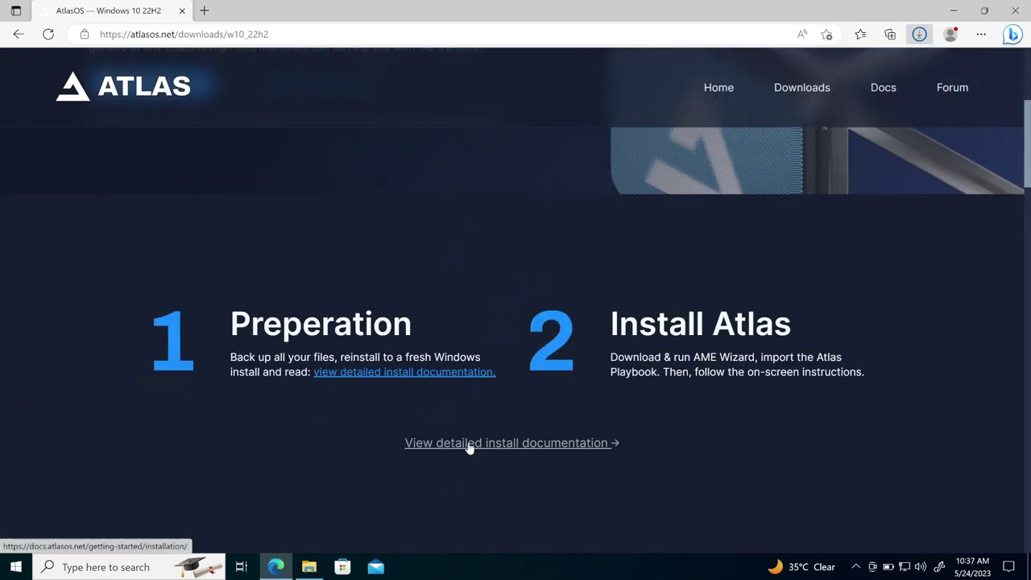
{"action": "left_click", "coordinate": [470, 443]}
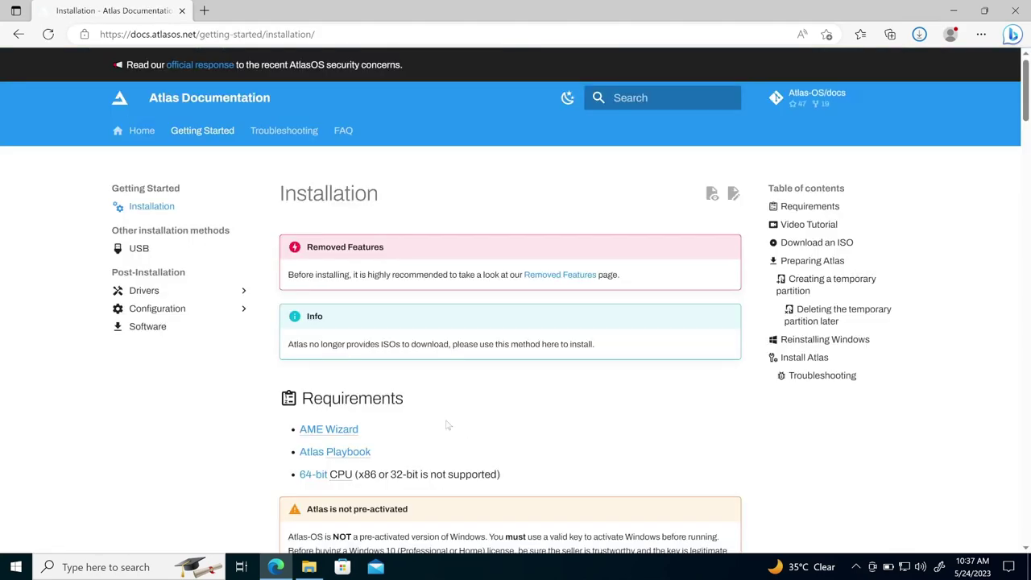
{"action": "scroll", "coordinate": [407, 384], "scroll_direction": "down", "scroll_amount": 4}
{"action": "scroll", "coordinate": [391, 379], "scroll_direction": "up", "scroll_amount": 2}
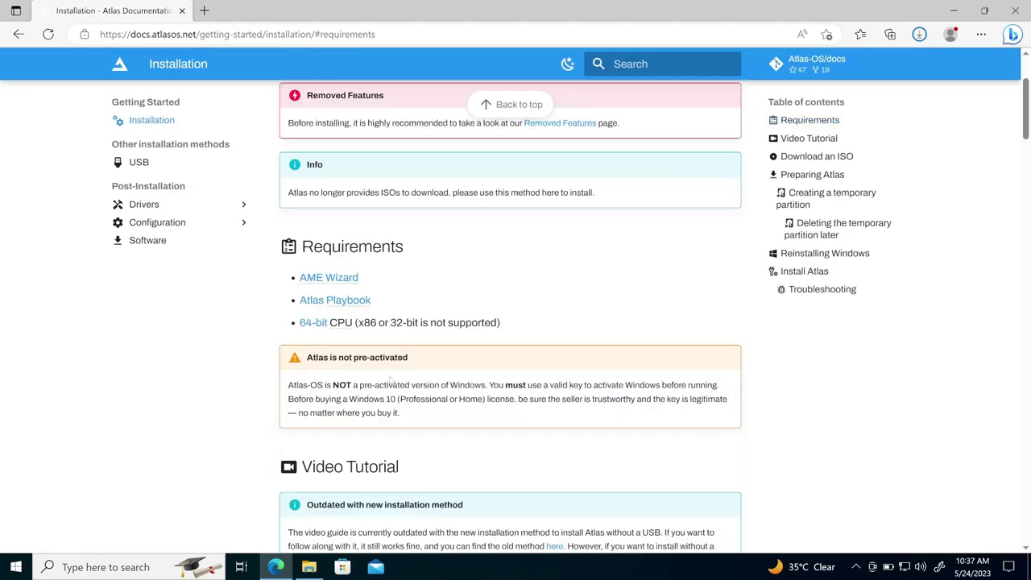
{"action": "mouse_move", "coordinate": [312, 279]}
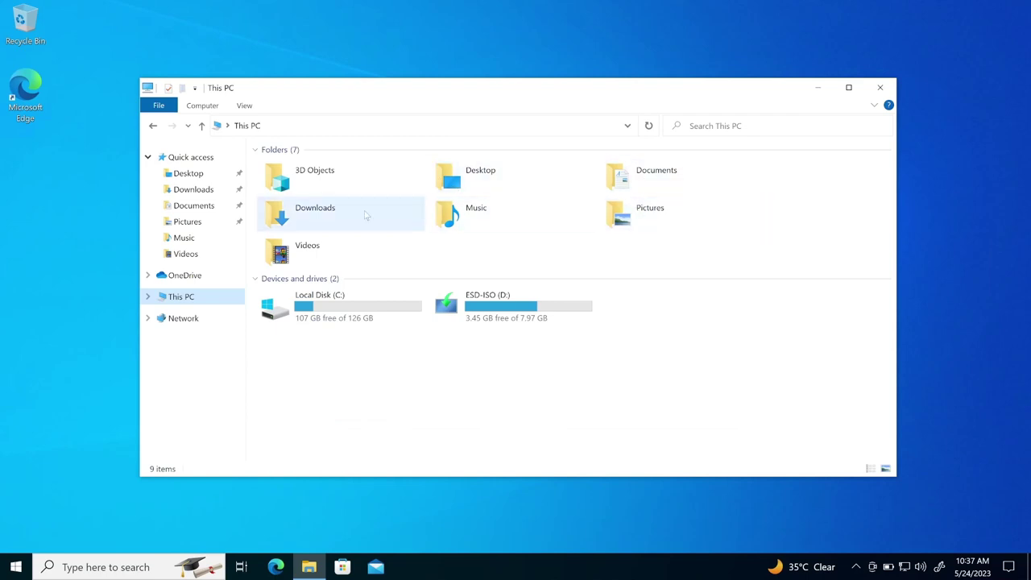
- In Downloads, extract the Atlas_W10-22H2 zip to its default folder
{"action": "double_click", "coordinate": [288, 209]}
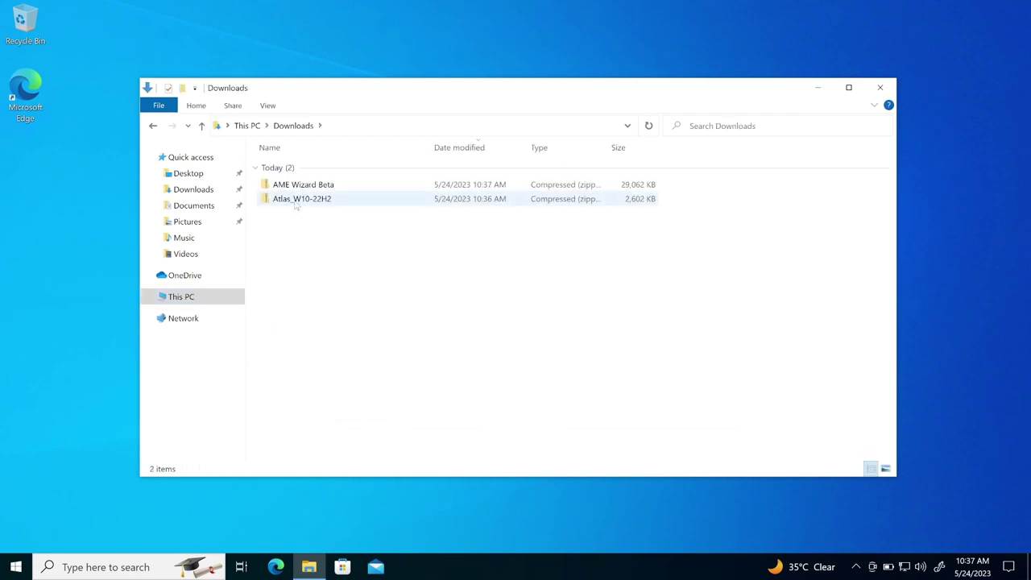
{"action": "right_click", "coordinate": [297, 201]}
{"action": "left_click", "coordinate": [335, 245]}
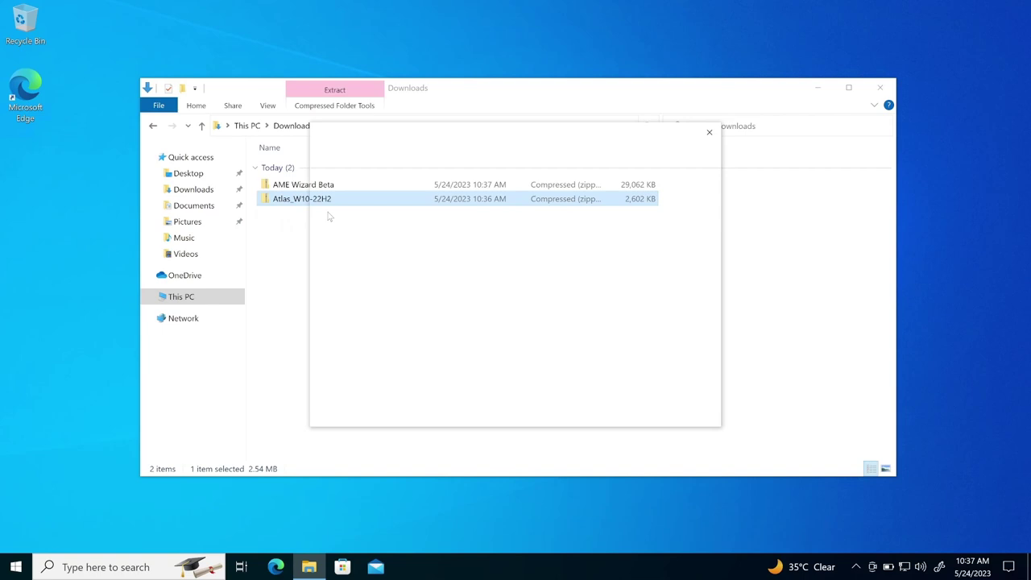
{"action": "left_click", "coordinate": [638, 412]}
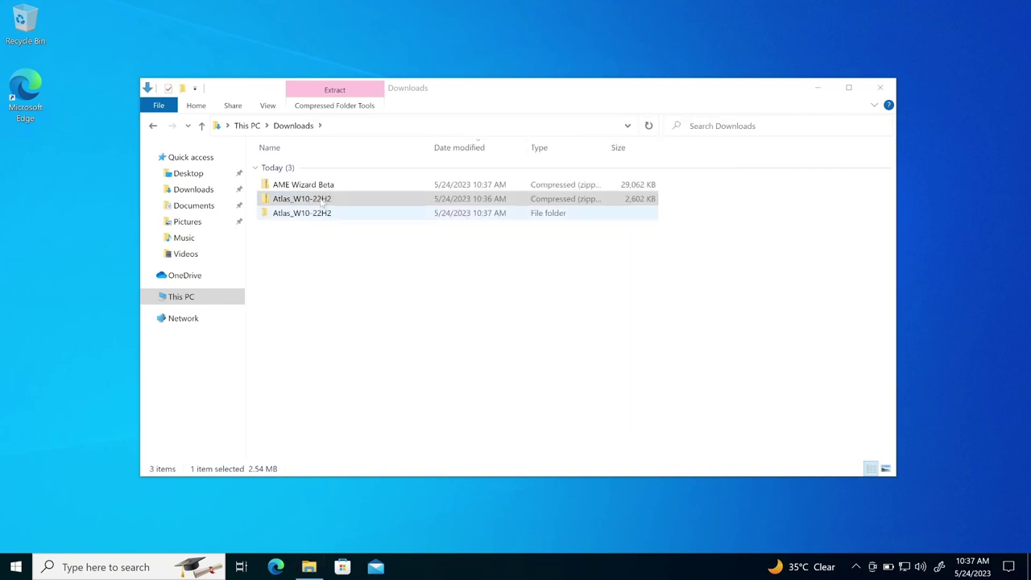
{"action": "left_click", "coordinate": [887, 95]}
- Extract the AME Wizard Beta zip into its own AME Wizard Beta folder
{"action": "right_click", "coordinate": [337, 185]}
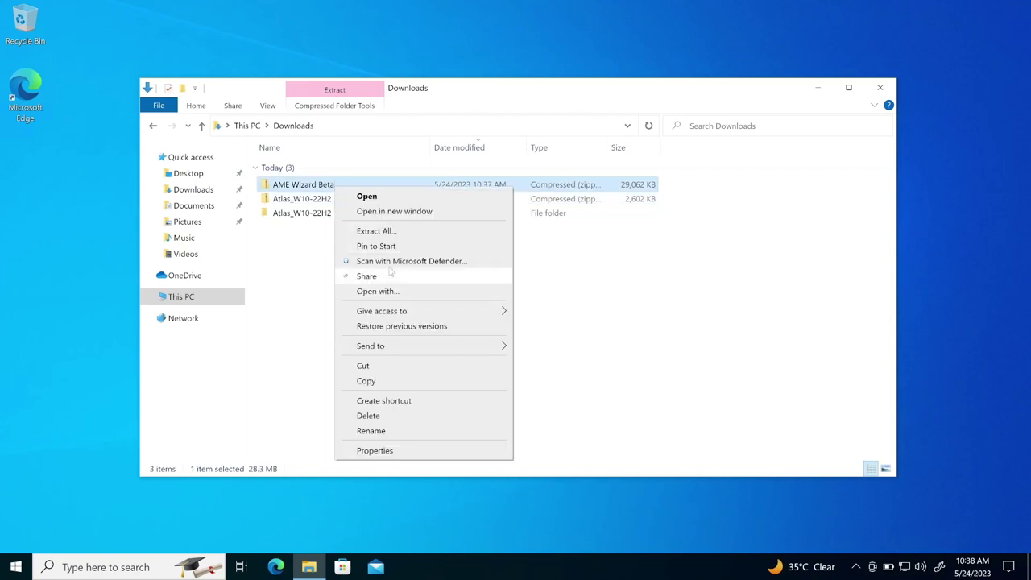
{"action": "left_click", "coordinate": [408, 231]}
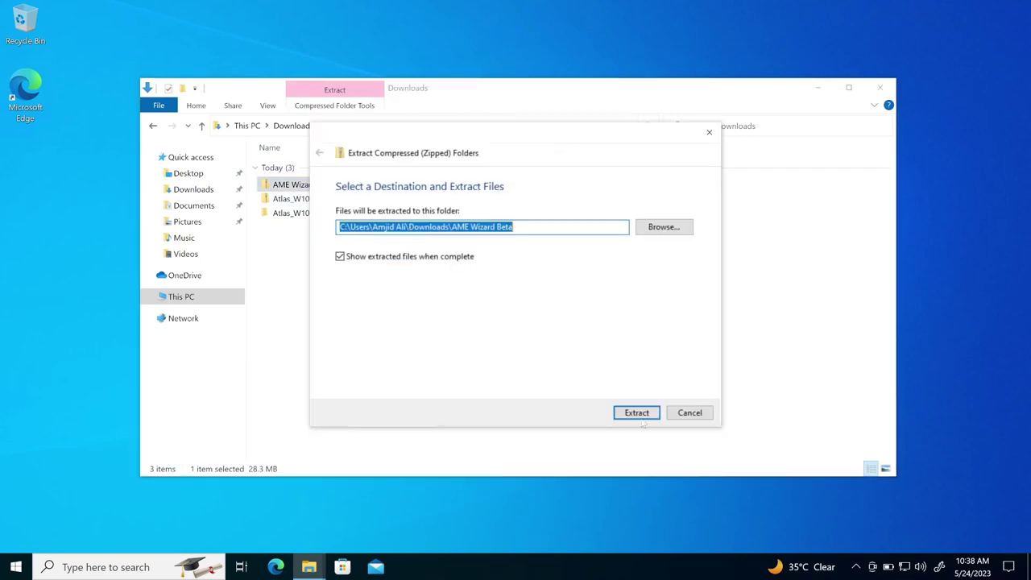
{"action": "left_click", "coordinate": [640, 414]}
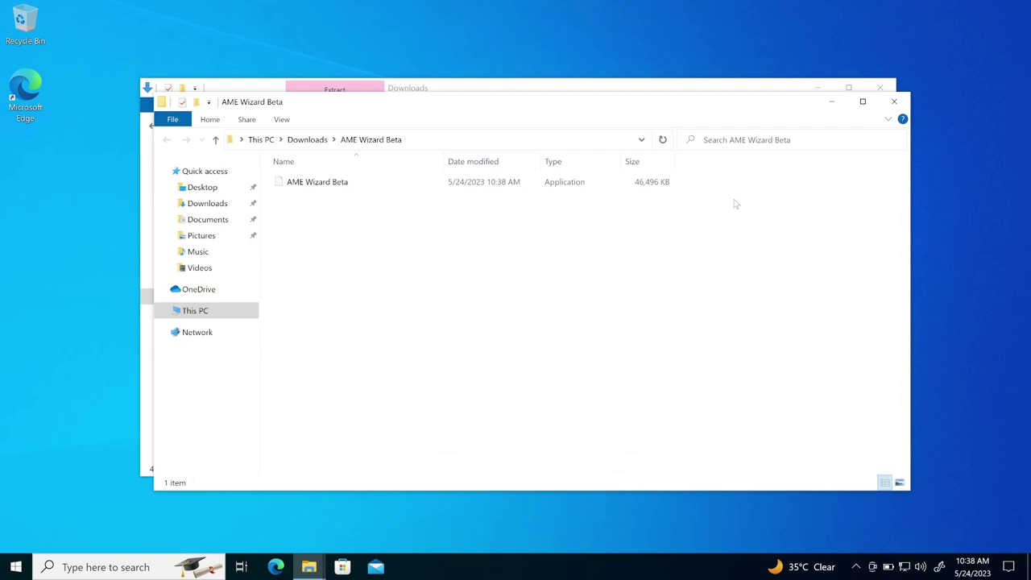
- Create a desktop folder named atlas and move both extracted folders into it
{"action": "left_click", "coordinate": [893, 102]}
{"action": "left_click", "coordinate": [421, 288]}
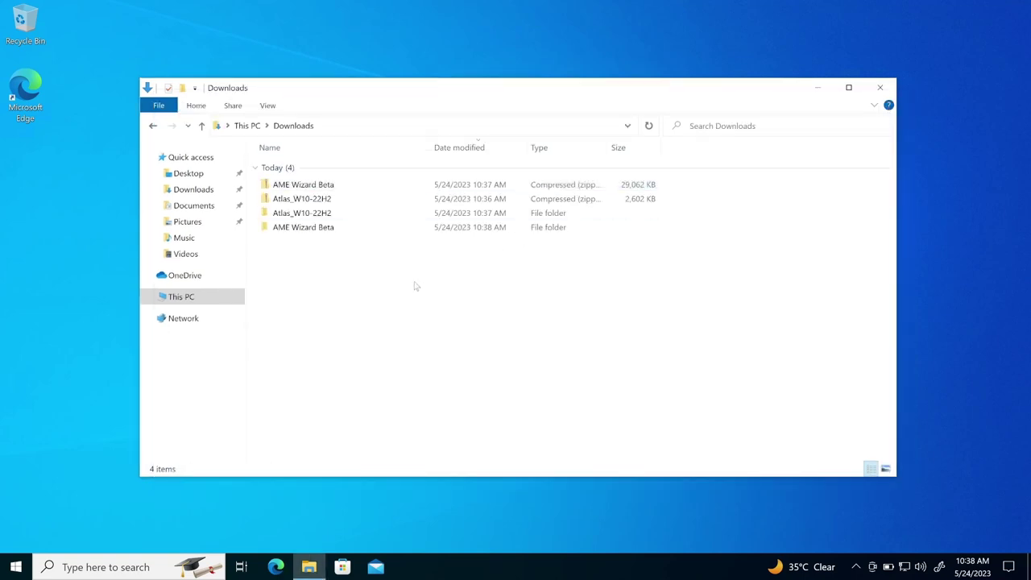
{"action": "left_click", "coordinate": [336, 218]}
{"action": "left_click", "coordinate": [334, 232], "text": "shift"}
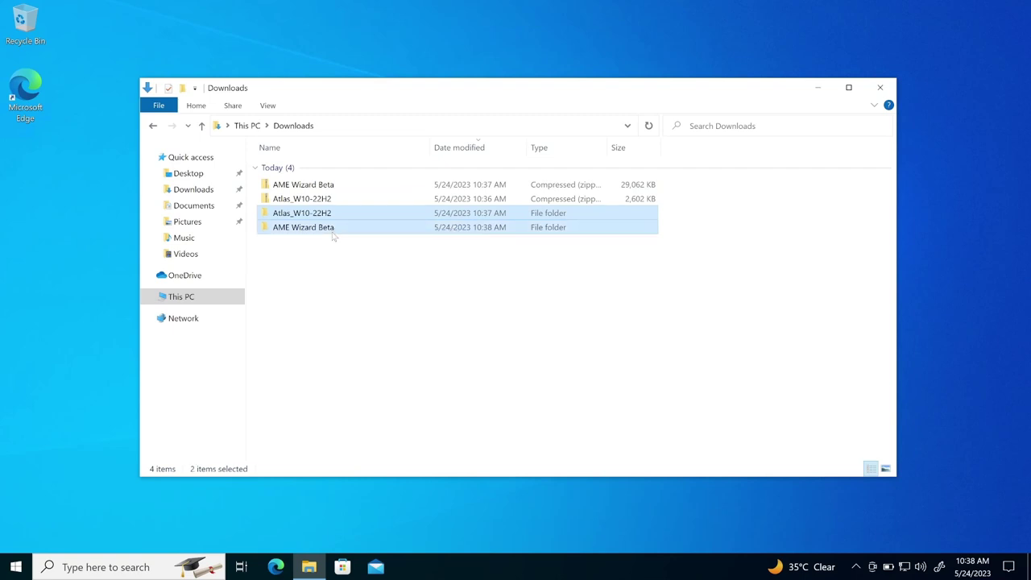
{"action": "right_click", "coordinate": [29, 185]}
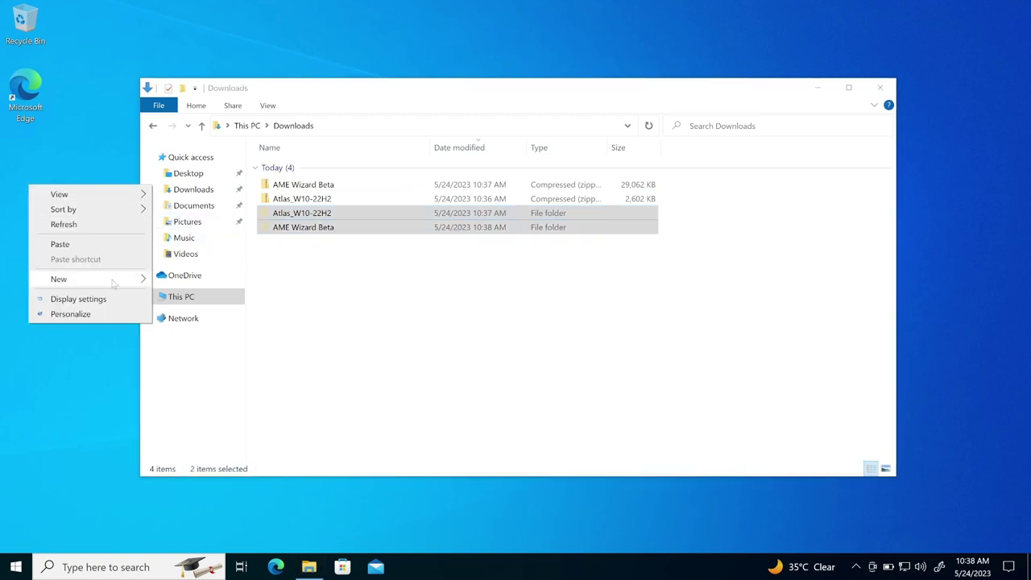
{"action": "mouse_move", "coordinate": [118, 281]}
{"action": "left_click", "coordinate": [202, 278]}
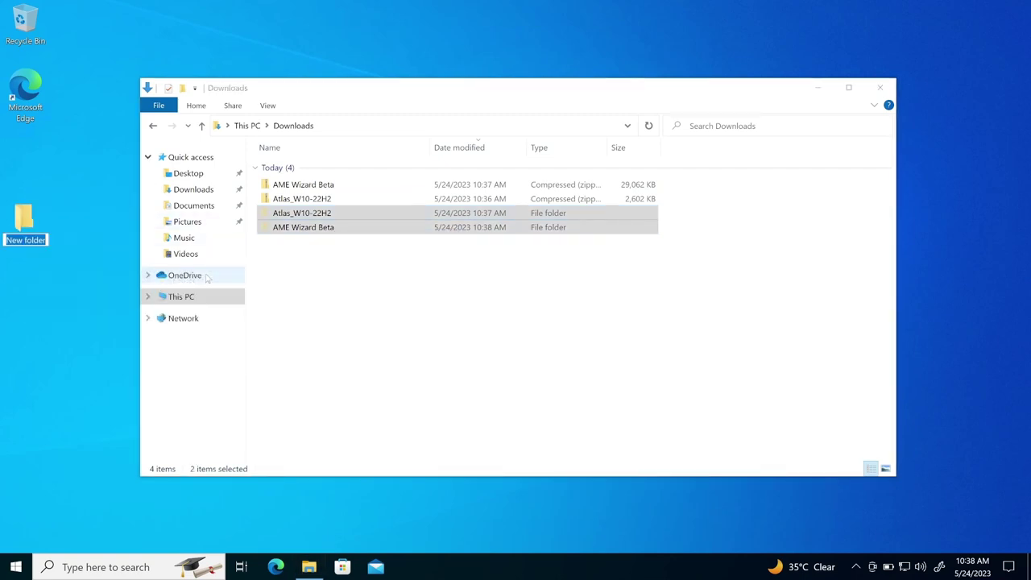
{"action": "type", "text": "atlas"}
{"action": "key", "text": "Return"}
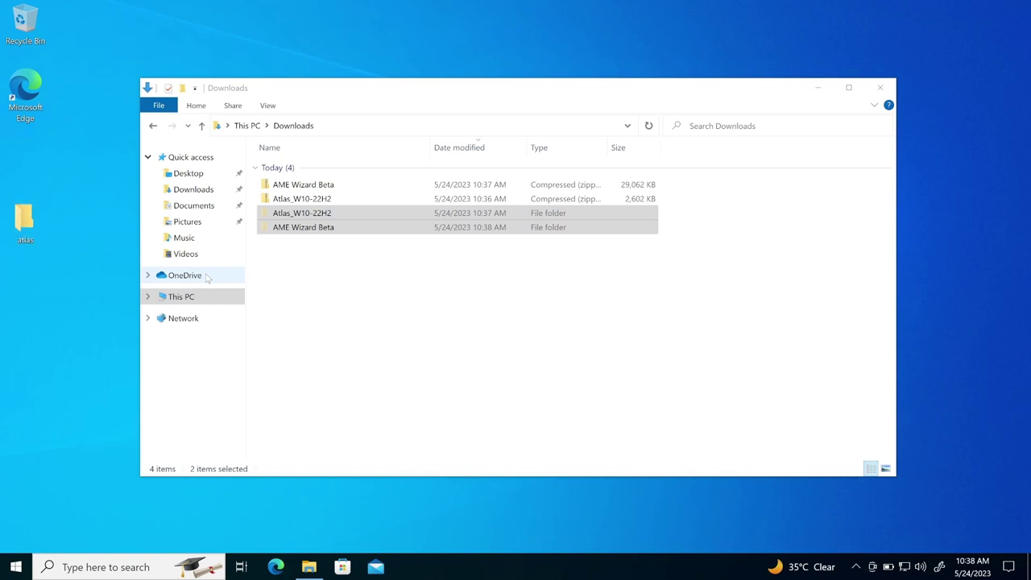
{"action": "key", "text": "Return"}
{"action": "key", "text": "ctrl+v"}
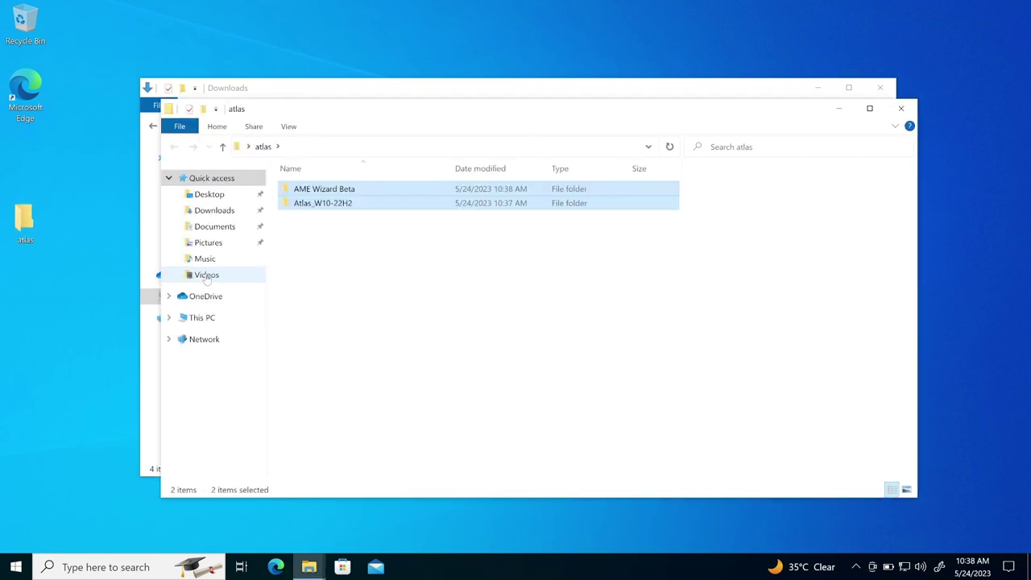
- Rename the Atlas_W10-22H2 folder to Atlas
{"action": "left_click", "coordinate": [350, 250]}
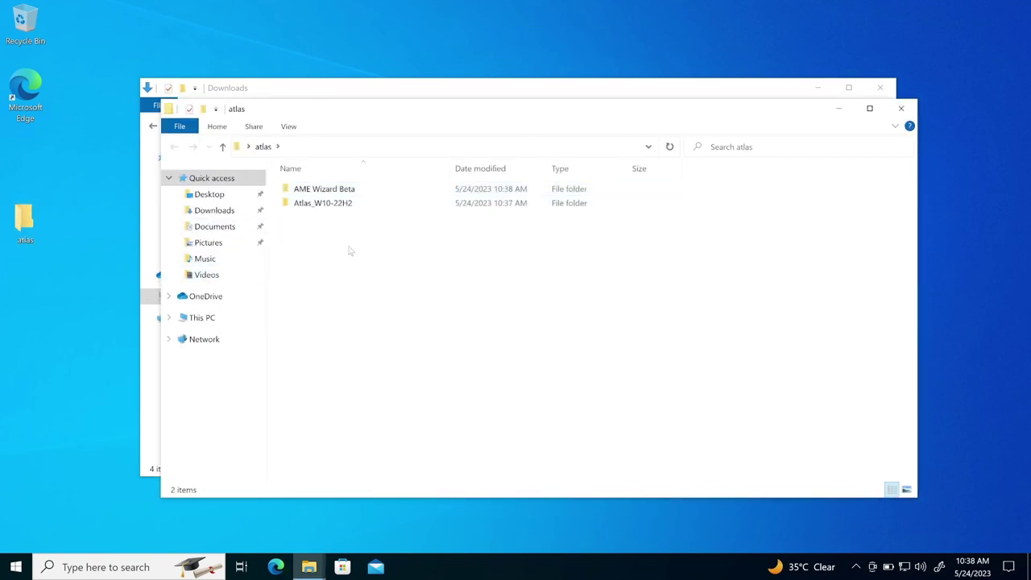
{"action": "left_click", "coordinate": [329, 209]}
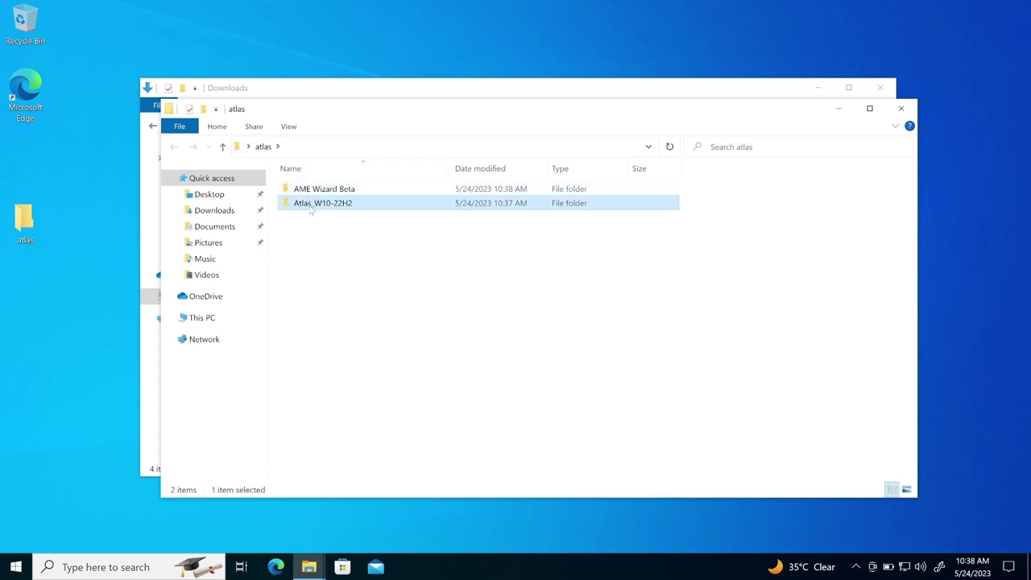
{"action": "right_click", "coordinate": [311, 210]}
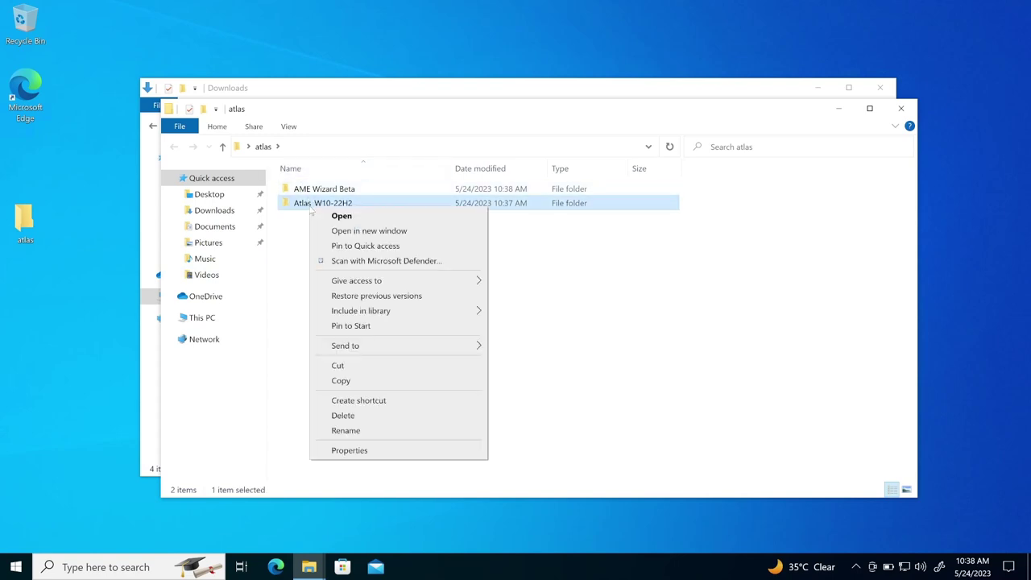
{"action": "left_click", "coordinate": [376, 429]}
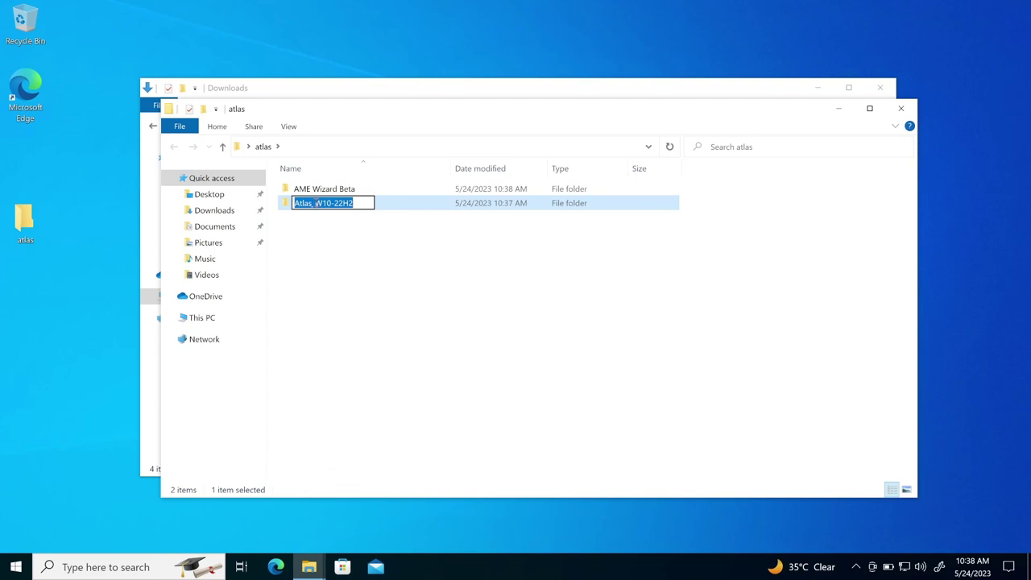
{"action": "left_click_drag", "start_coordinate": [315, 203], "coordinate": [418, 209]}
{"action": "key", "text": "BackSpace"}
{"action": "key", "text": "BackSpace"}
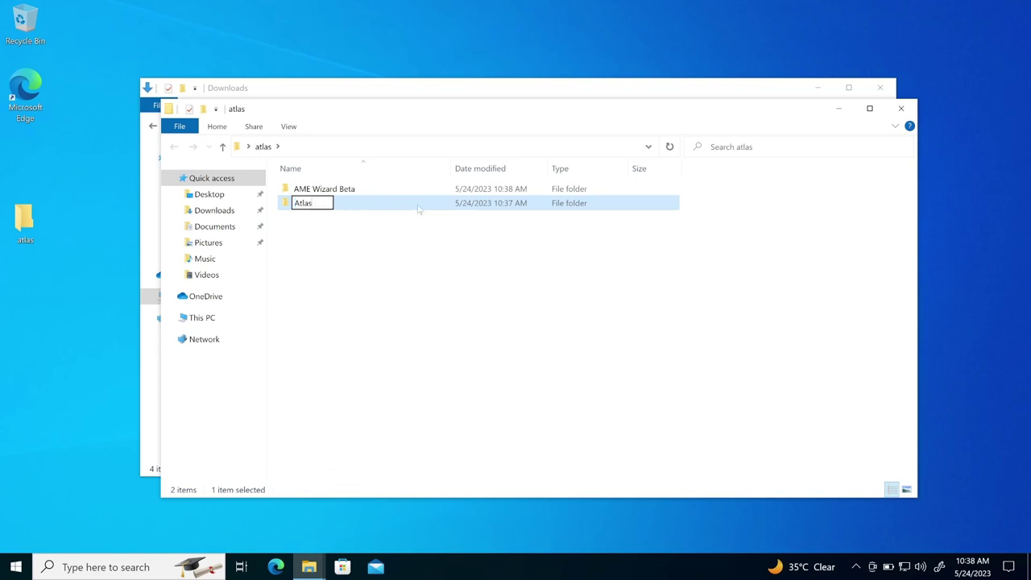
{"action": "key", "text": "Return"}
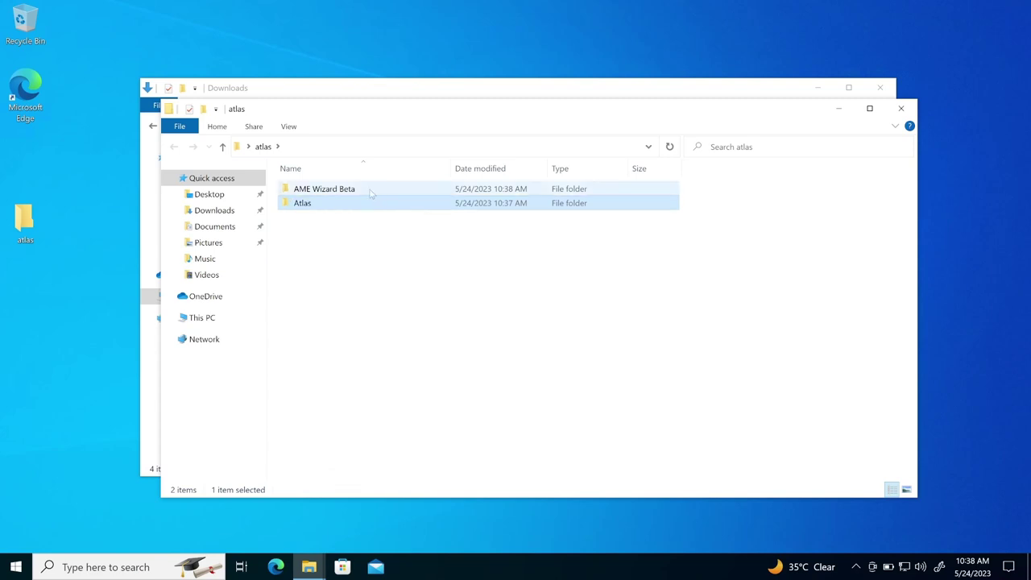
- Move the AME Wizard Beta app into atlas and delete its empty folder
{"action": "double_click", "coordinate": [370, 191]}
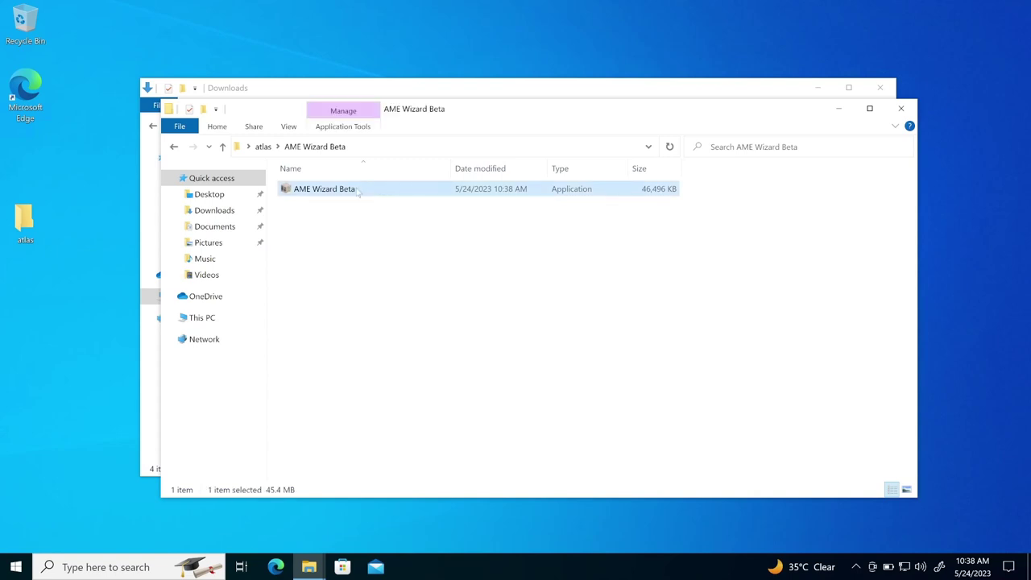
{"action": "left_click", "coordinate": [263, 146]}
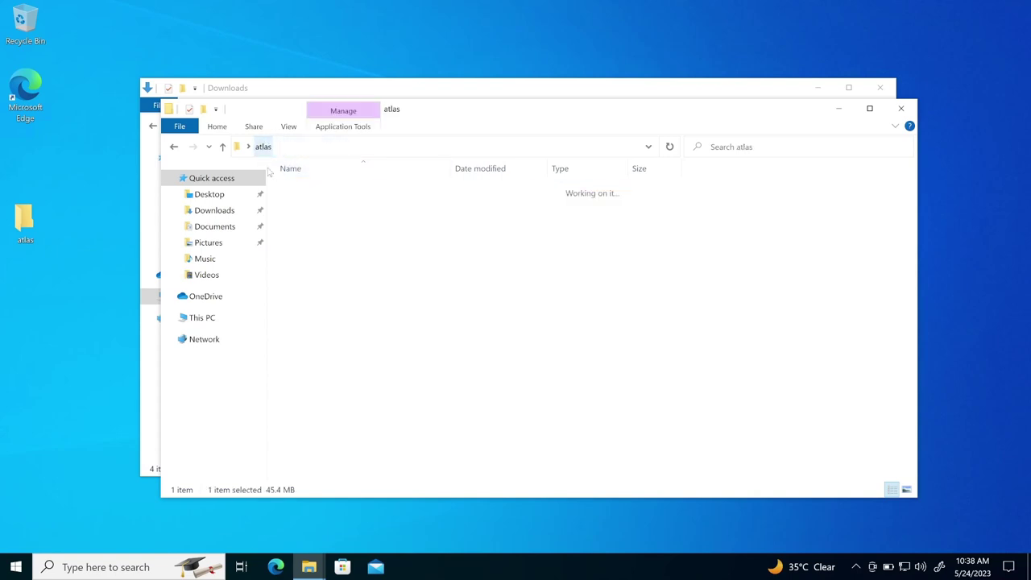
{"action": "left_click", "coordinate": [331, 293]}
{"action": "key", "text": "ctrl+v"}
{"action": "left_click", "coordinate": [337, 193]}
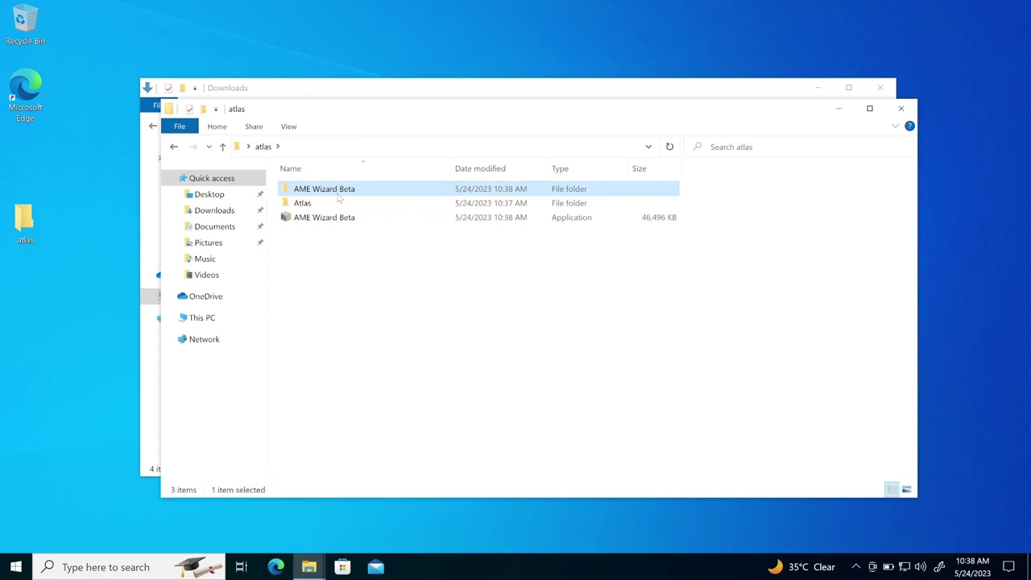
{"action": "key", "text": "Delete"}
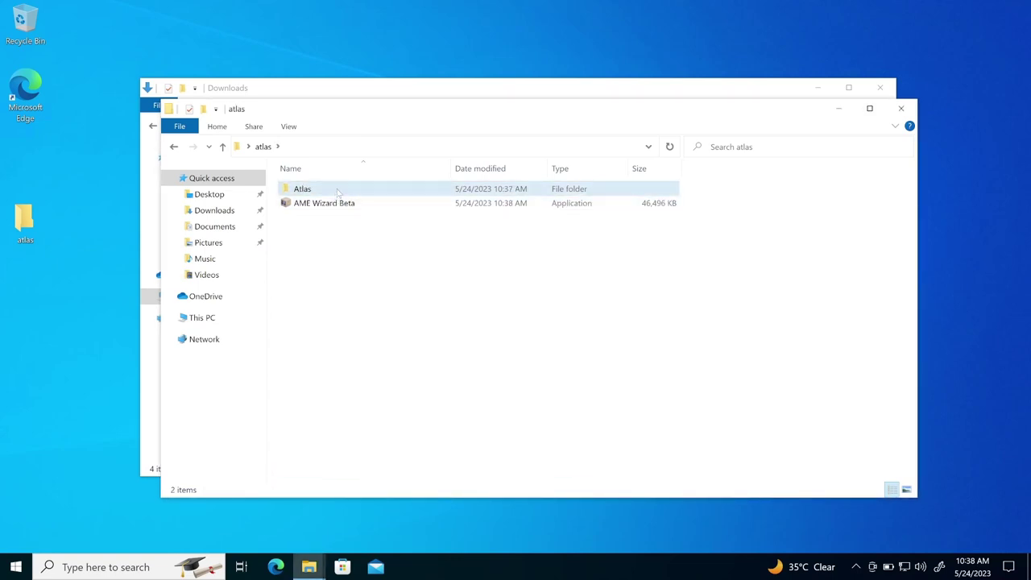
- Open the Atlas folder and widen the name column to show the registry file's full name
{"action": "double_click", "coordinate": [337, 190]}
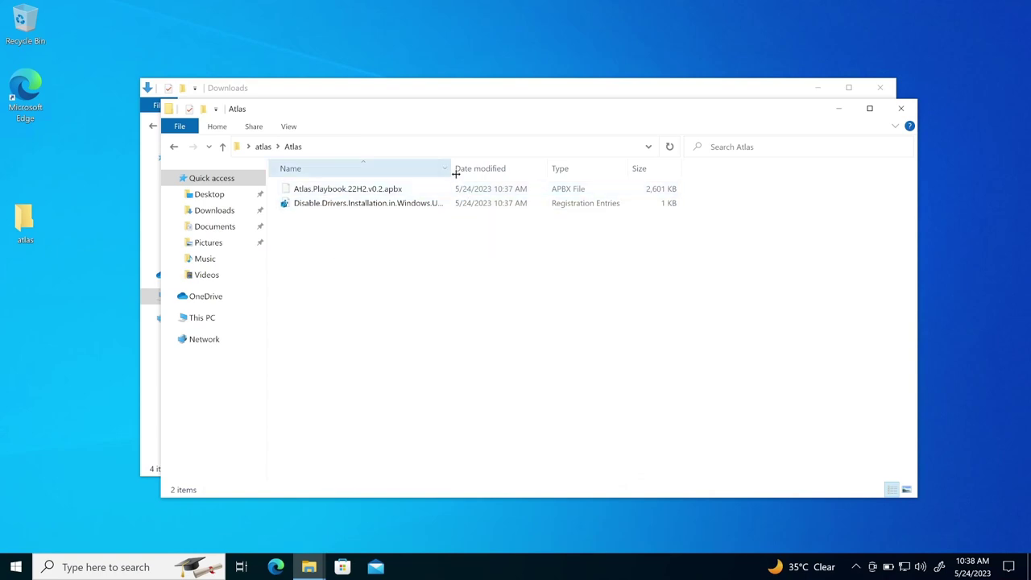
{"action": "left_click_drag", "start_coordinate": [457, 171], "coordinate": [617, 171]}
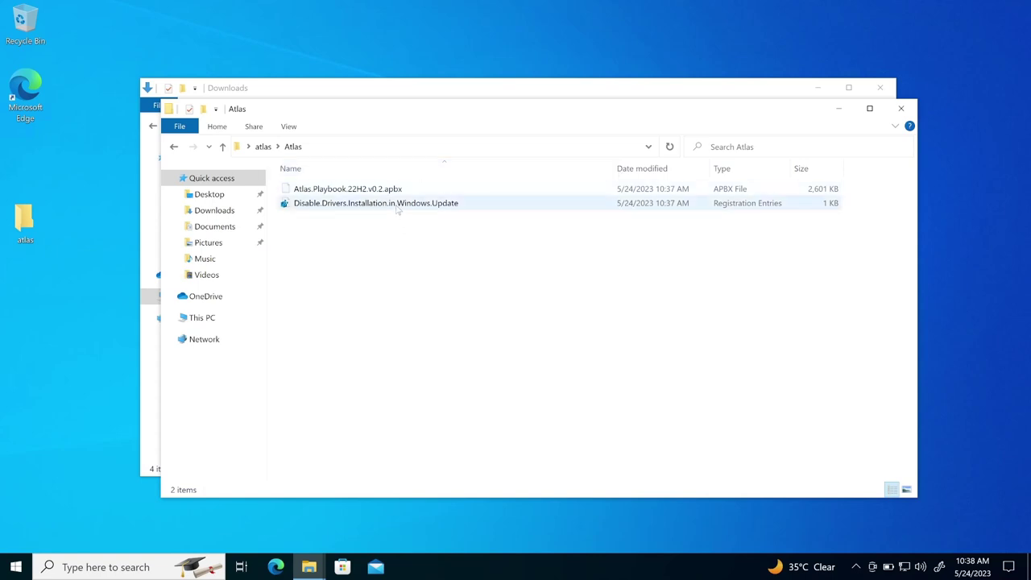
{"action": "right_click", "coordinate": [362, 207]}
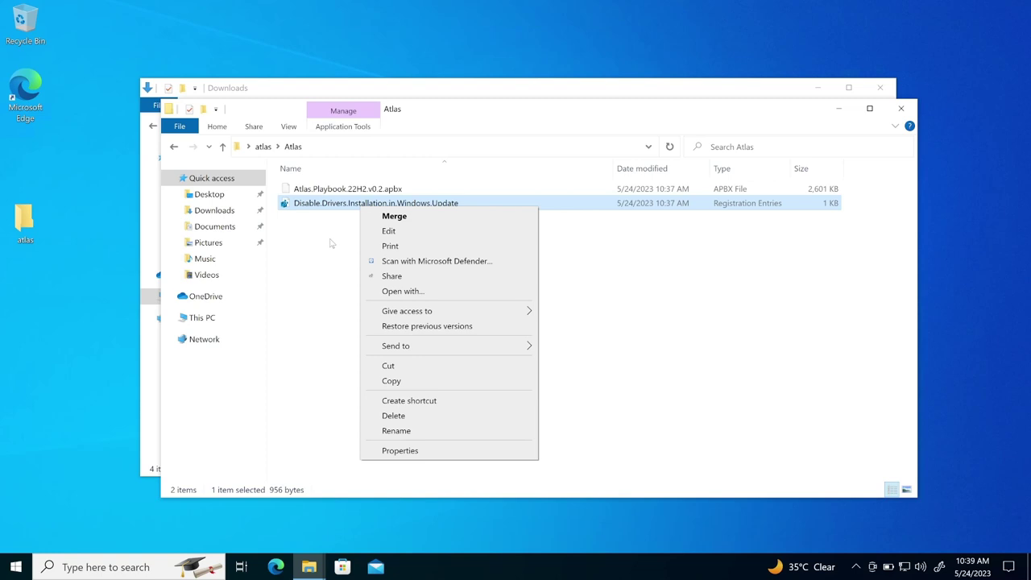
{"action": "left_click", "coordinate": [330, 243]}
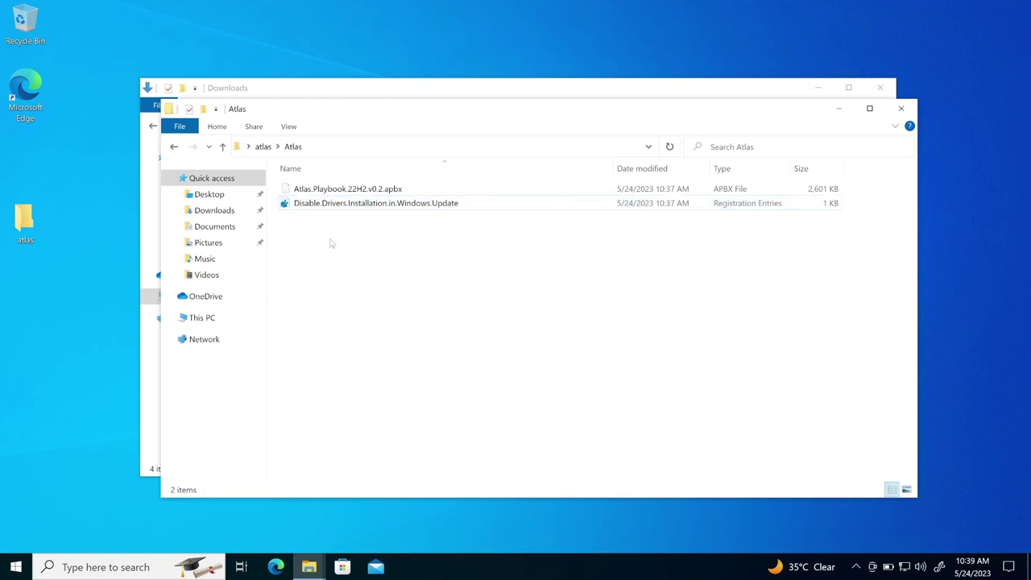
- Install the pending .NET Framework and optional quality updates, signing in with the account password
{"action": "left_click", "coordinate": [266, 95]}
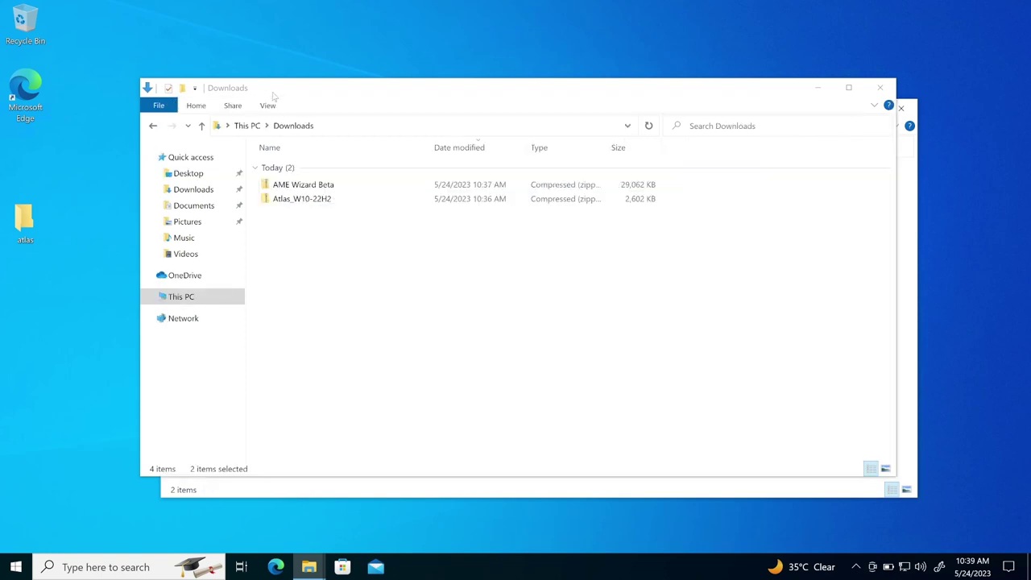
{"action": "left_click", "coordinate": [111, 567]}
{"action": "type", "text": "window"}
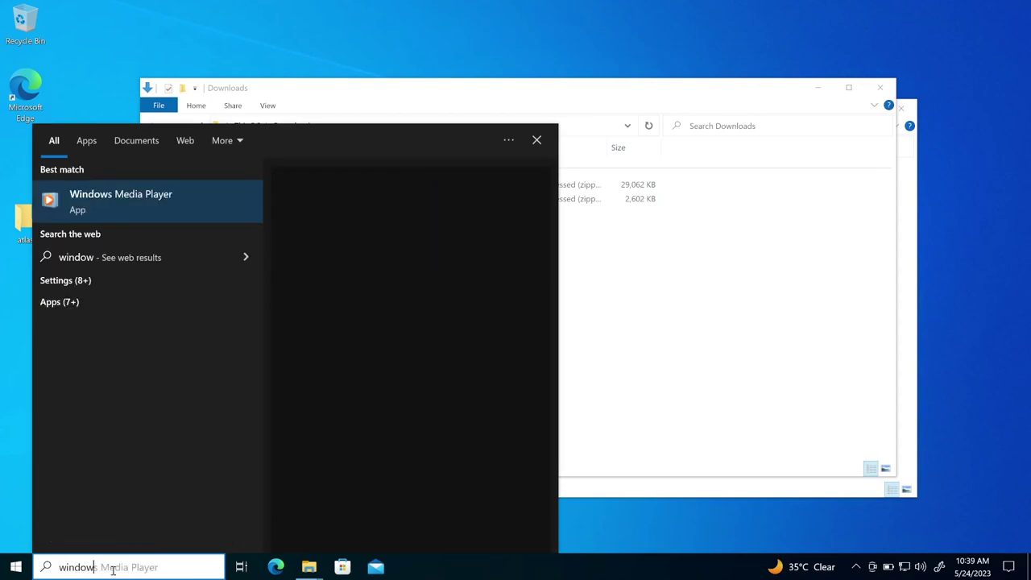
{"action": "type", "text": "s"}
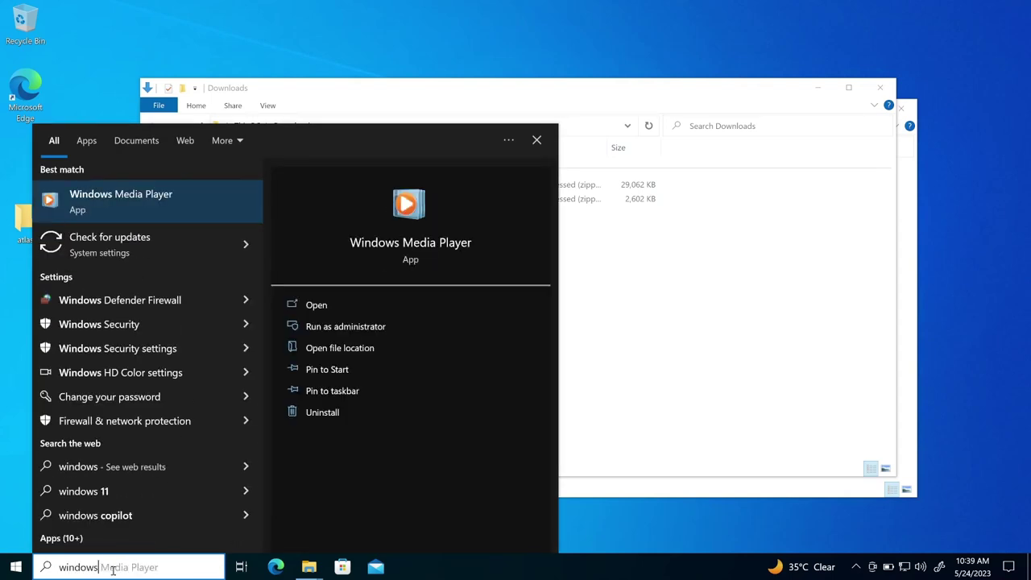
{"action": "left_click", "coordinate": [139, 251]}
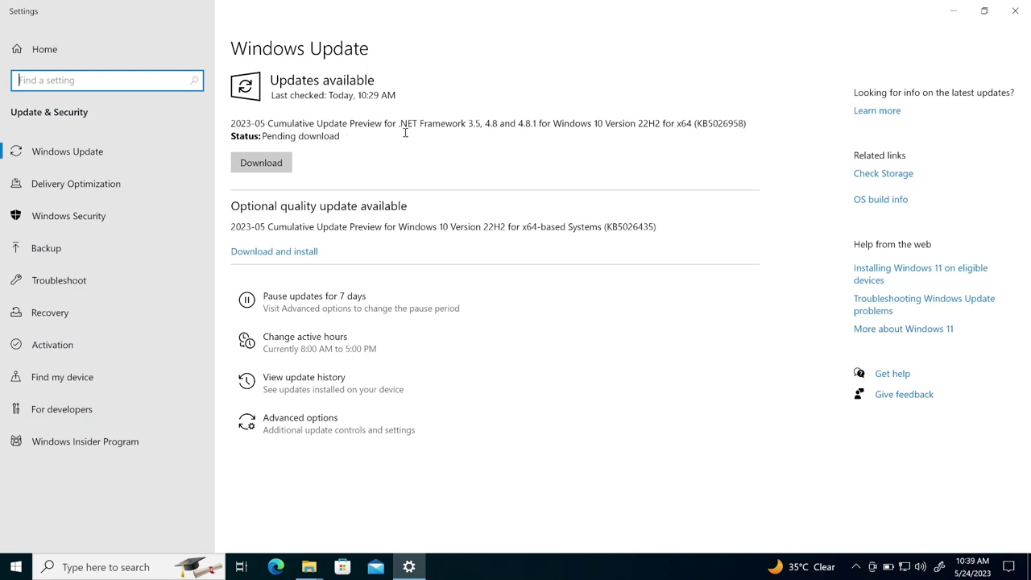
{"action": "left_click", "coordinate": [274, 163]}
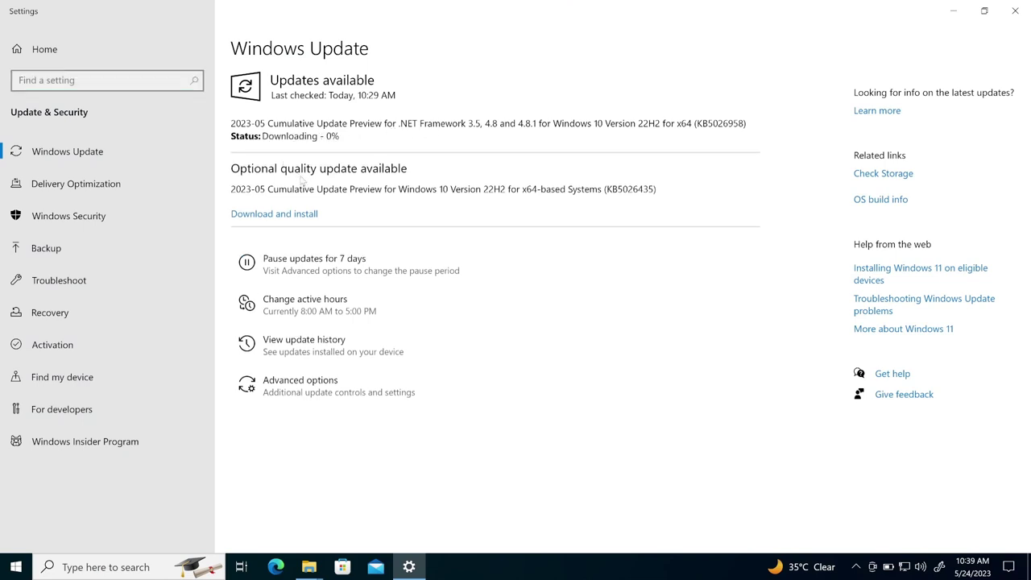
{"action": "left_click", "coordinate": [296, 216]}
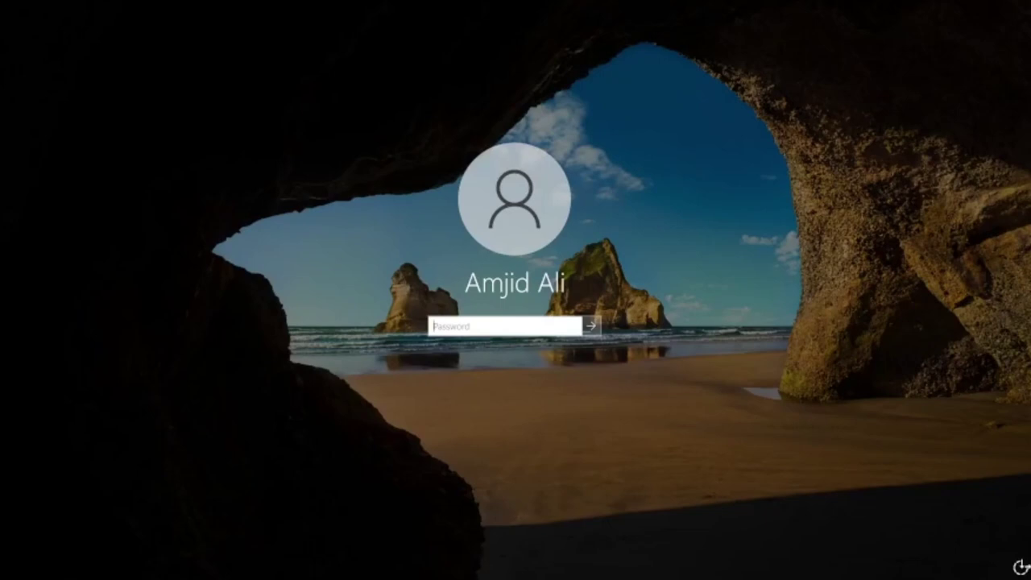
{"action": "type", "text": "••••••"}
{"action": "key", "text": "Return"}
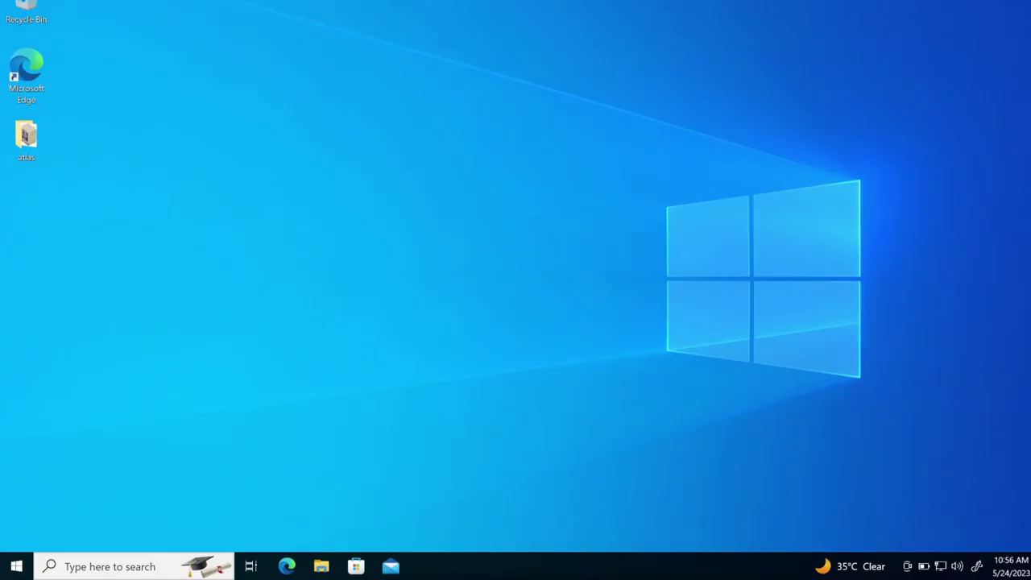
- Reopen Check for updates to confirm Windows reports it is up to date
{"action": "left_click", "coordinate": [144, 568]}
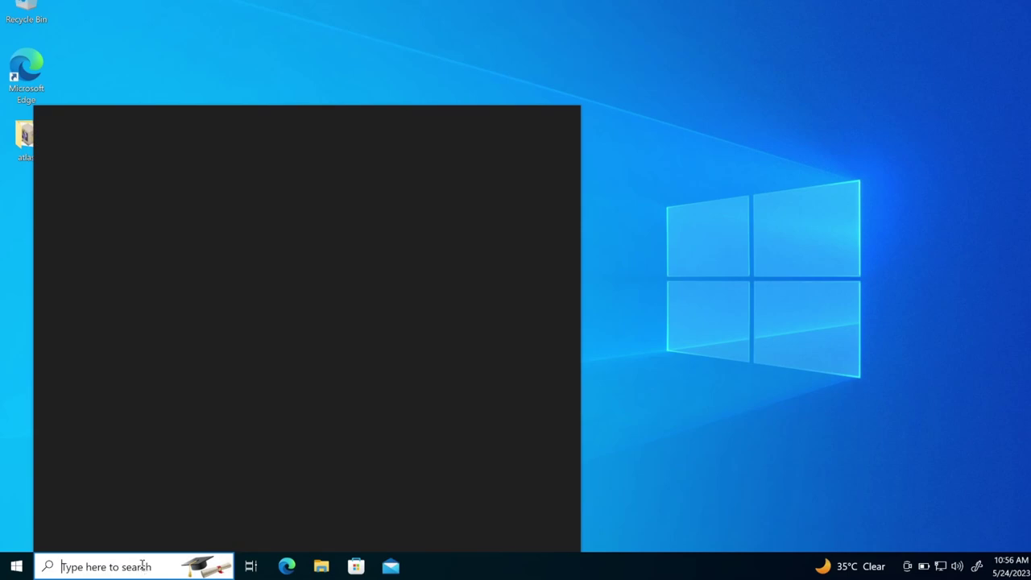
{"action": "type", "text": "check"}
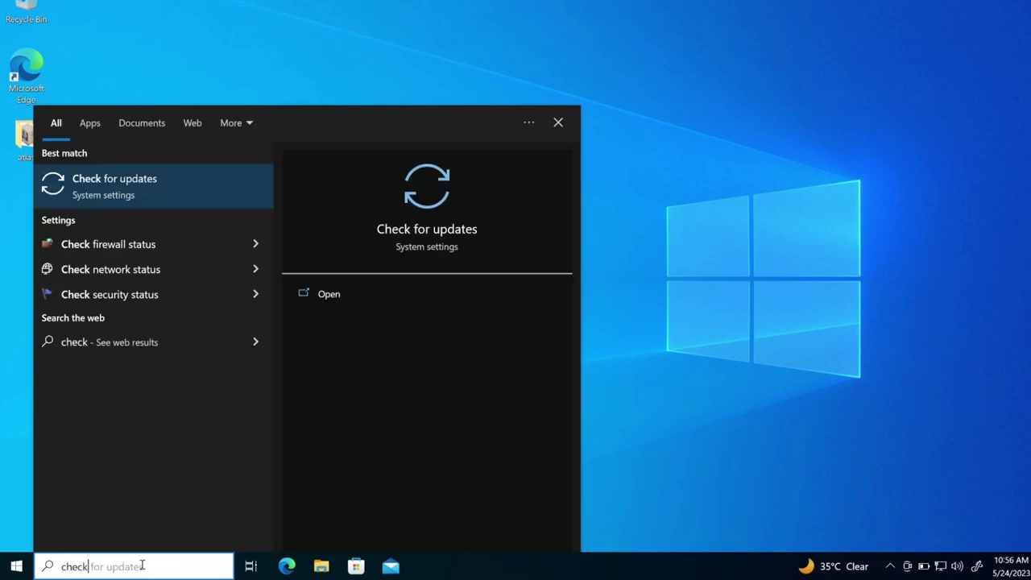
{"action": "key", "text": "Return"}
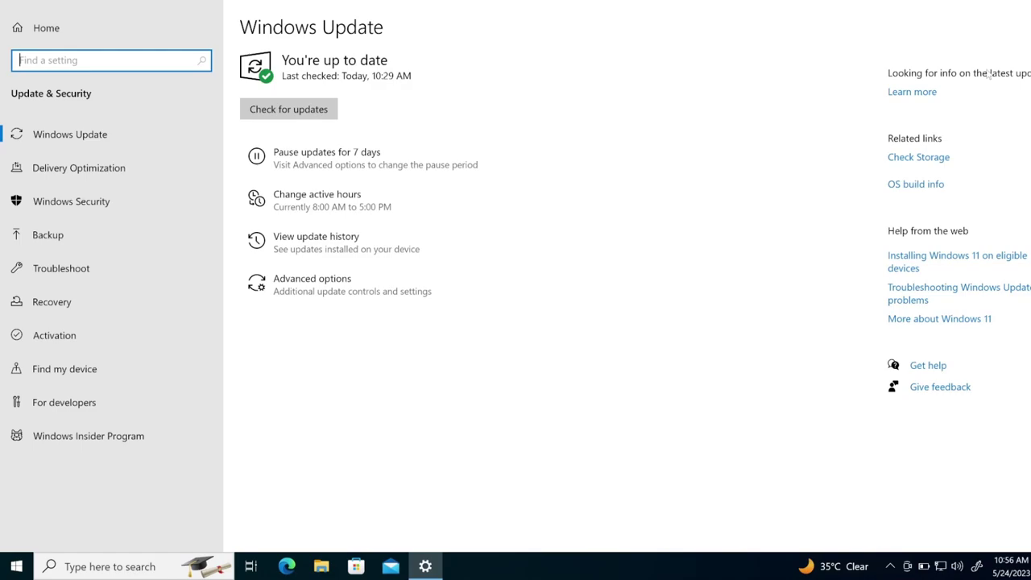
- Close Settings and merge Disable.Drivers.Installation.in.Windows.Update.reg from atlas > Atlas
{"action": "key", "text": "alt+F4"}
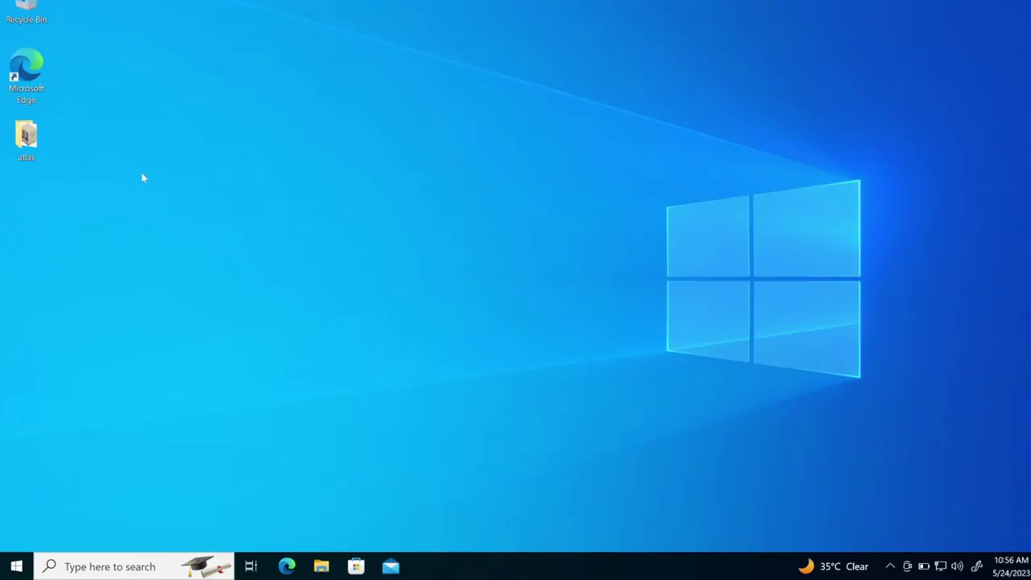
{"action": "double_click", "coordinate": [27, 145]}
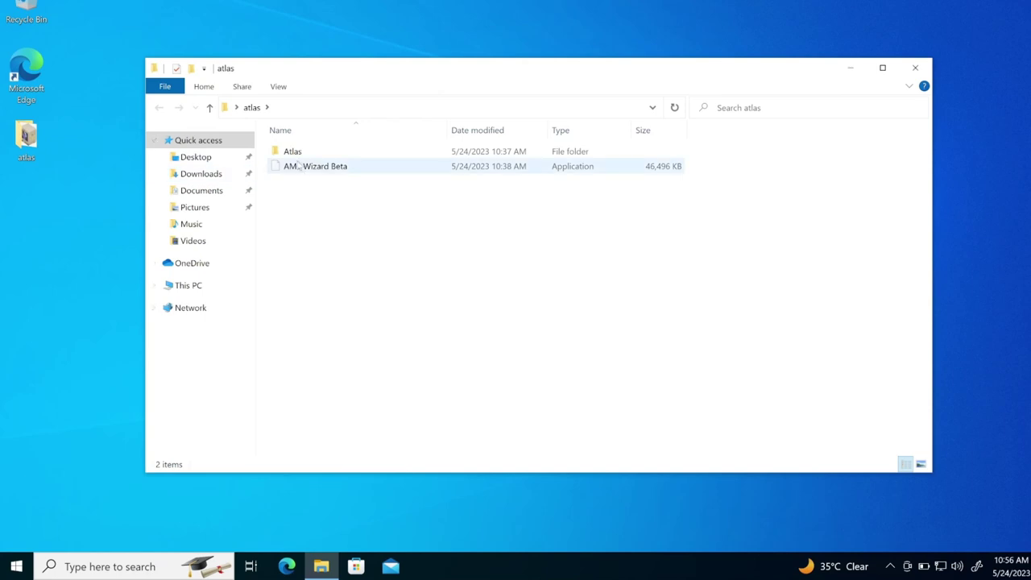
{"action": "double_click", "coordinate": [296, 156]}
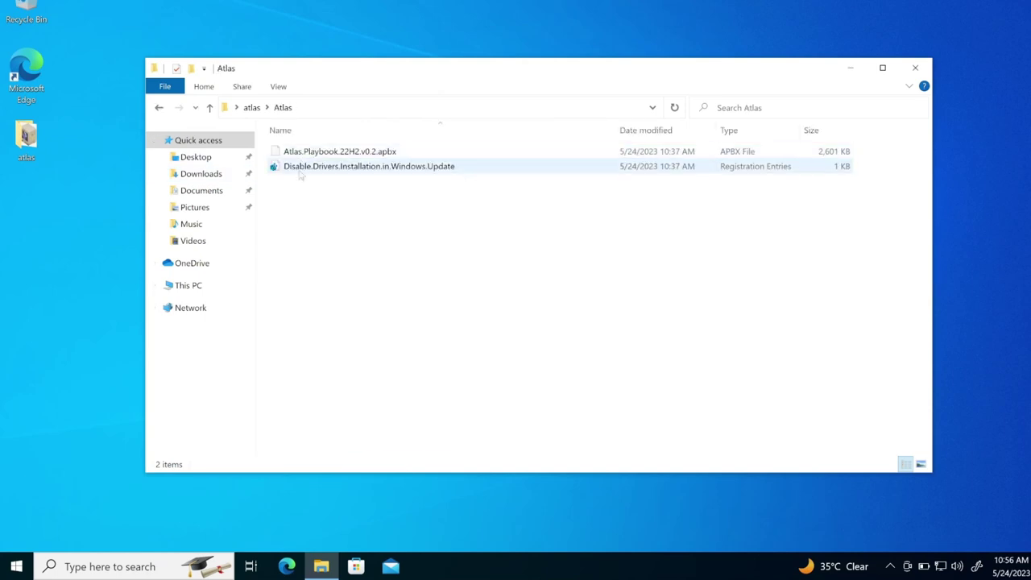
{"action": "left_click", "coordinate": [295, 168]}
{"action": "right_click", "coordinate": [295, 170]}
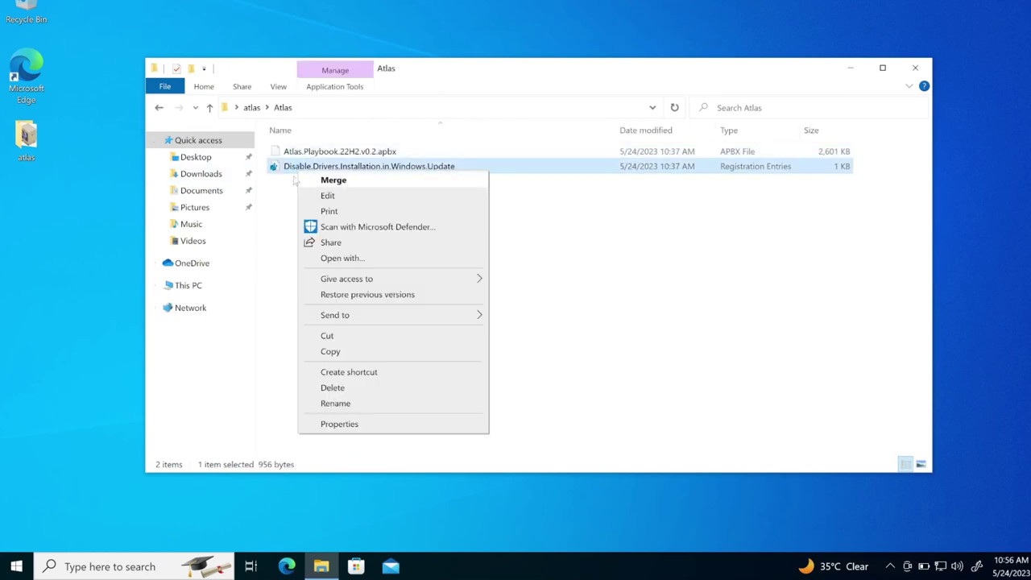
{"action": "left_click", "coordinate": [282, 175]}
- Approve the Run, User Account Control and Registry Editor prompts so the keys are added
{"action": "double_click", "coordinate": [286, 167]}
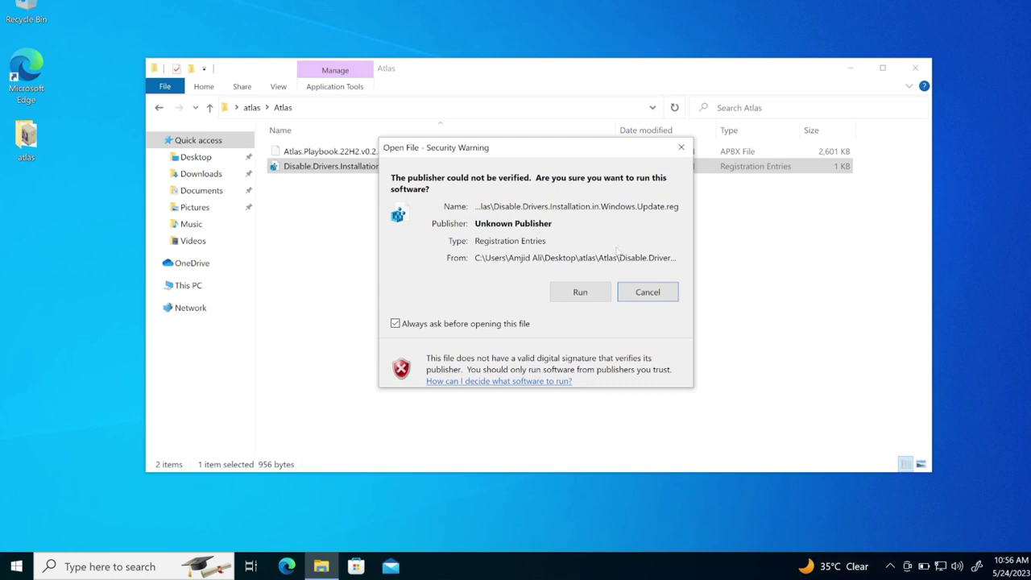
{"action": "left_click", "coordinate": [597, 295]}
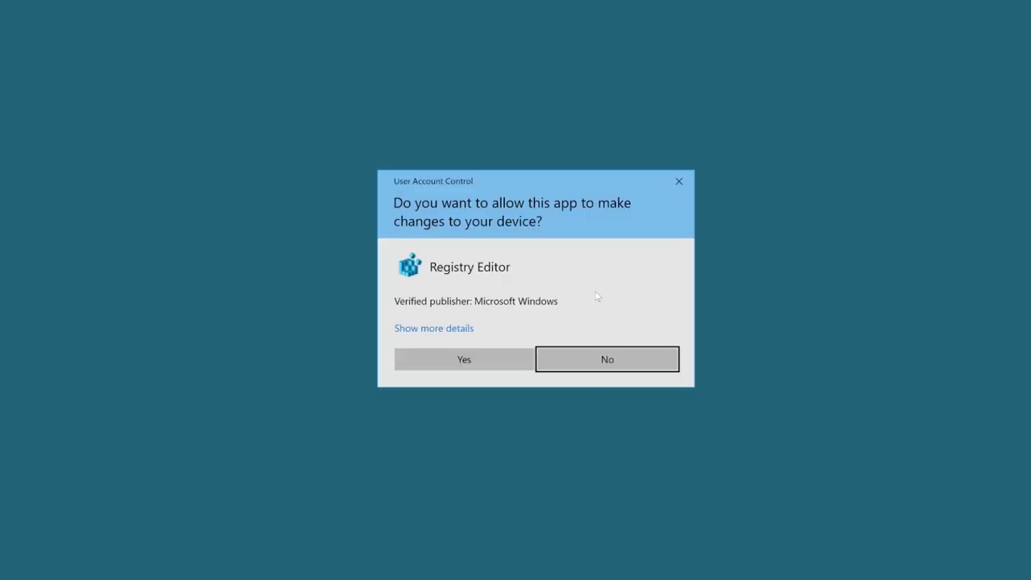
{"action": "left_click", "coordinate": [476, 351]}
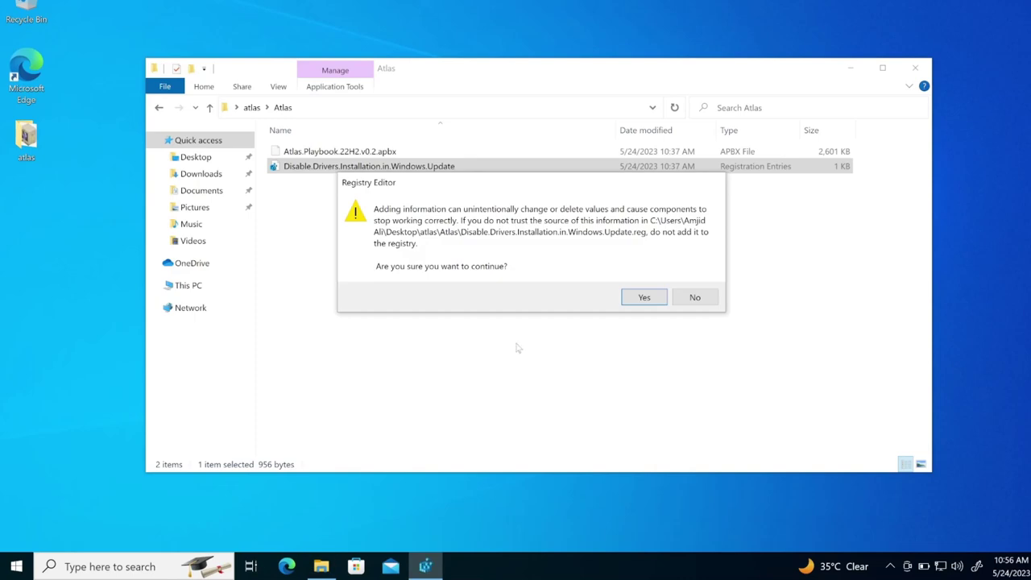
{"action": "left_click", "coordinate": [639, 298]}
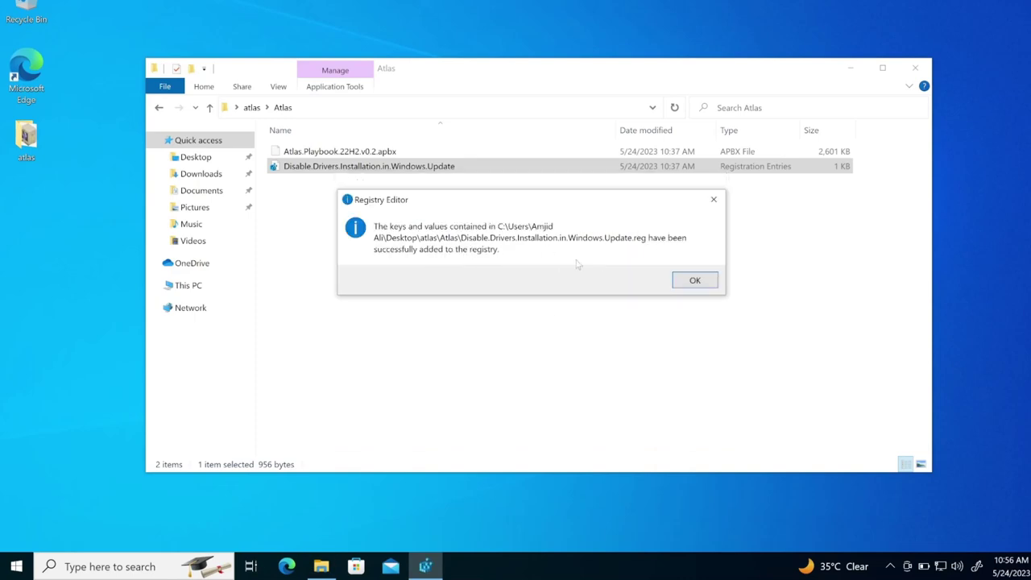
{"action": "left_click", "coordinate": [695, 280]}
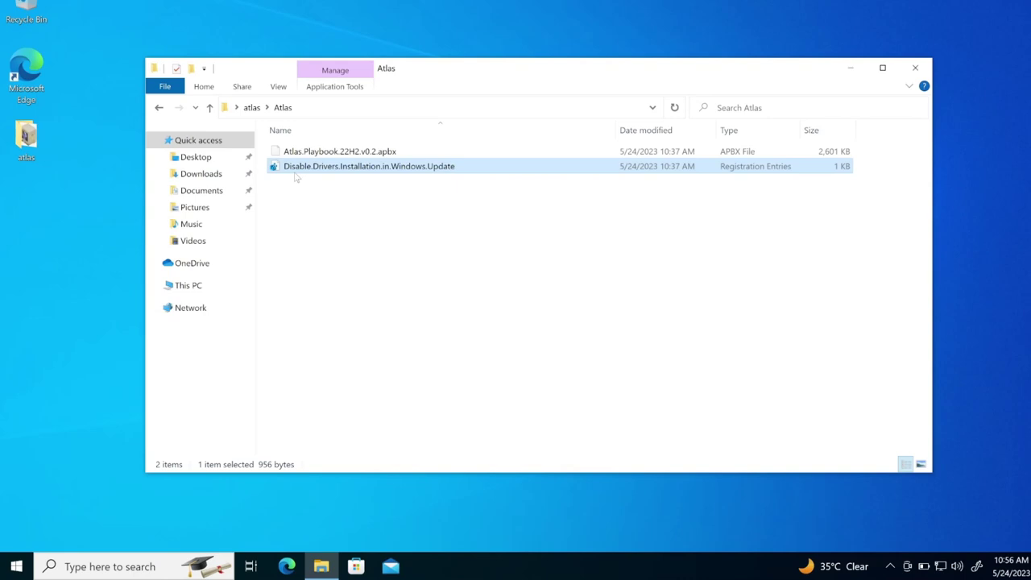
- Restart the PC from the Start button's Shut down or sign out menu
{"action": "right_click", "coordinate": [18, 565]}
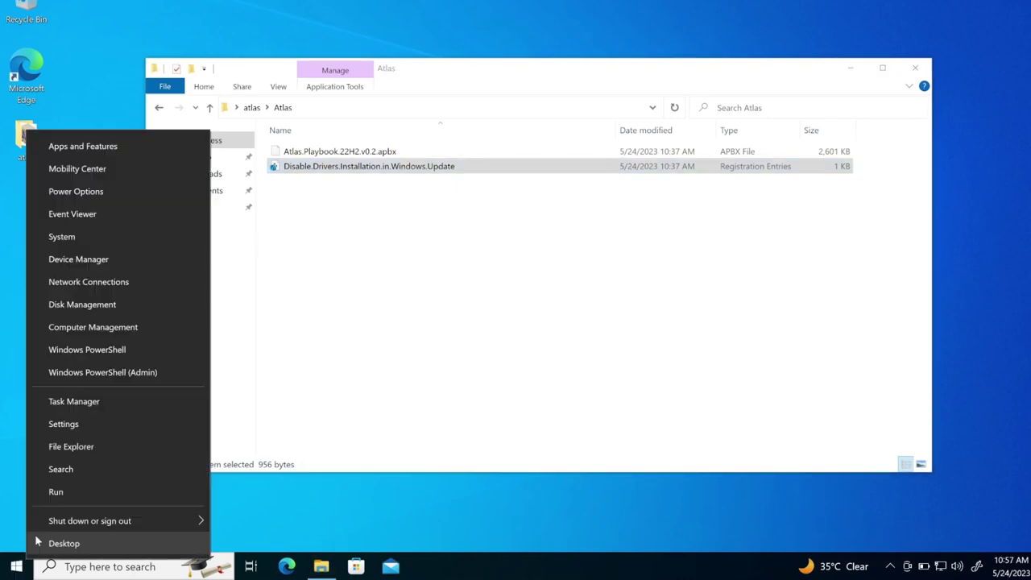
{"action": "mouse_move", "coordinate": [65, 522]}
{"action": "left_click", "coordinate": [266, 518]}
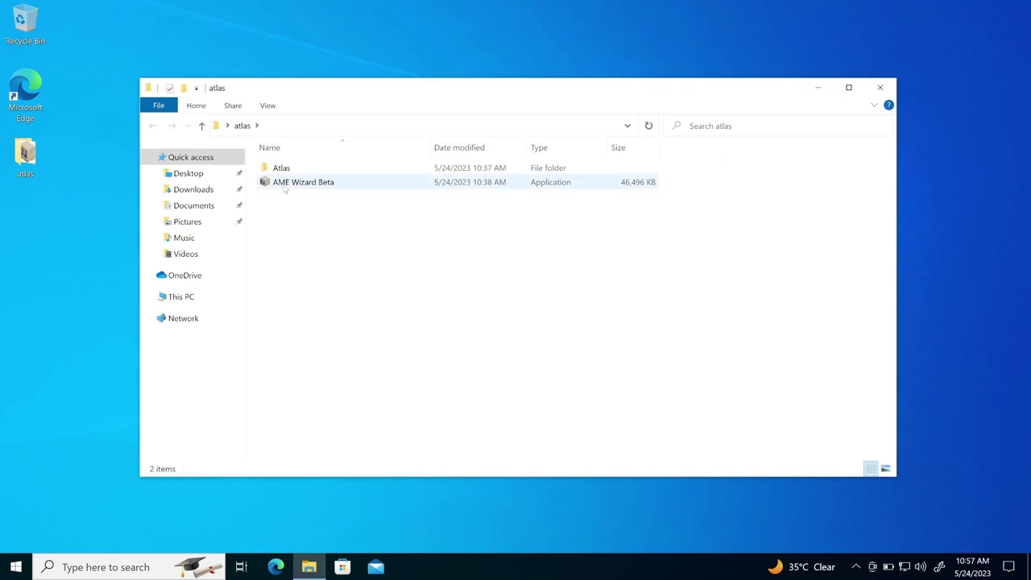
- Run AME Wizard Beta from the atlas folder as administrator
{"action": "left_click", "coordinate": [285, 183]}
{"action": "right_click", "coordinate": [284, 184]}
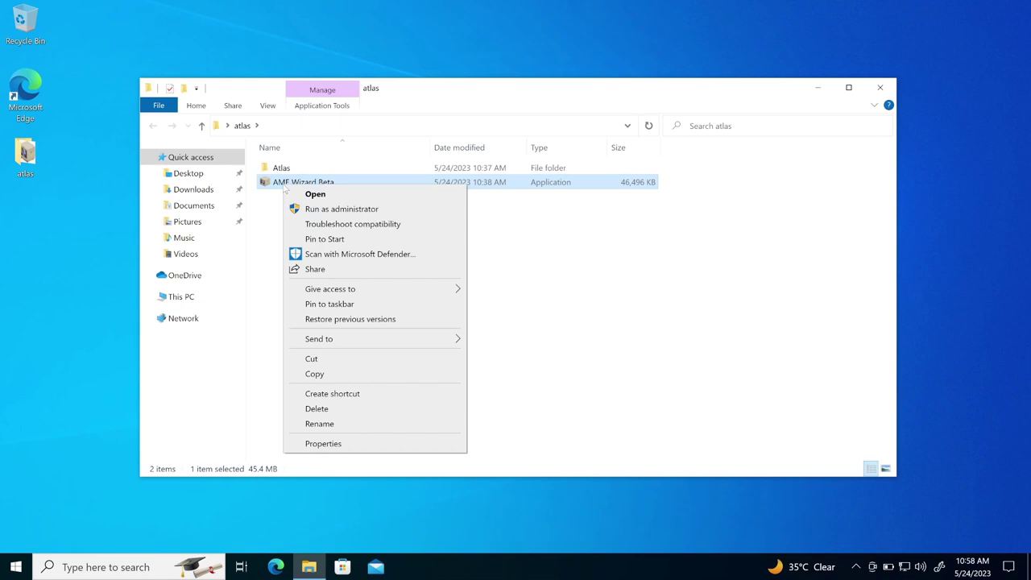
{"action": "left_click", "coordinate": [321, 209]}
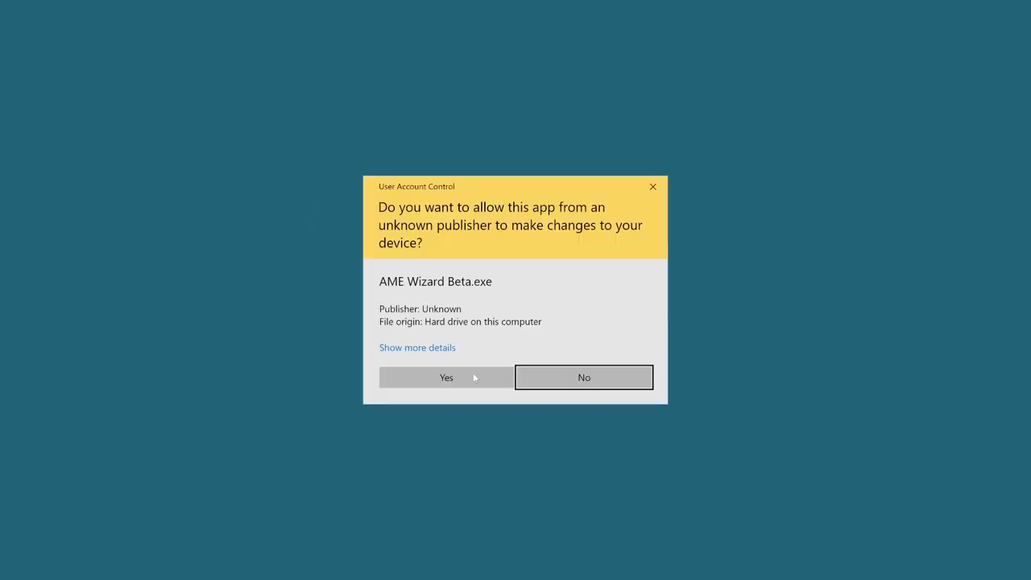
- Approve UAC, run AME Wizard's update check showing it is up-to-date, and close Updates
{"action": "left_click", "coordinate": [474, 377]}
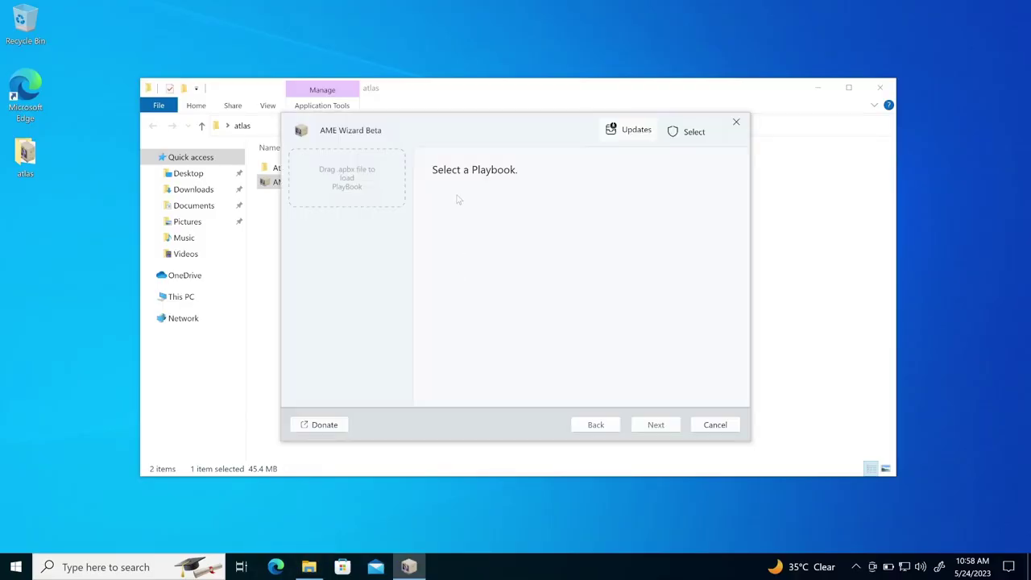
{"action": "left_click", "coordinate": [630, 130]}
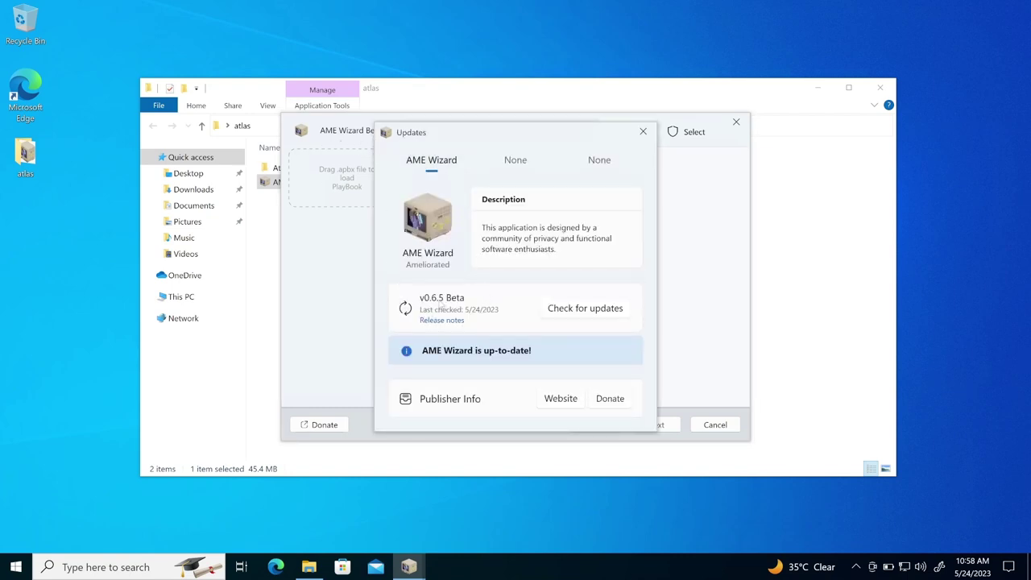
{"action": "left_click", "coordinate": [574, 315]}
{"action": "left_click", "coordinate": [643, 131]}
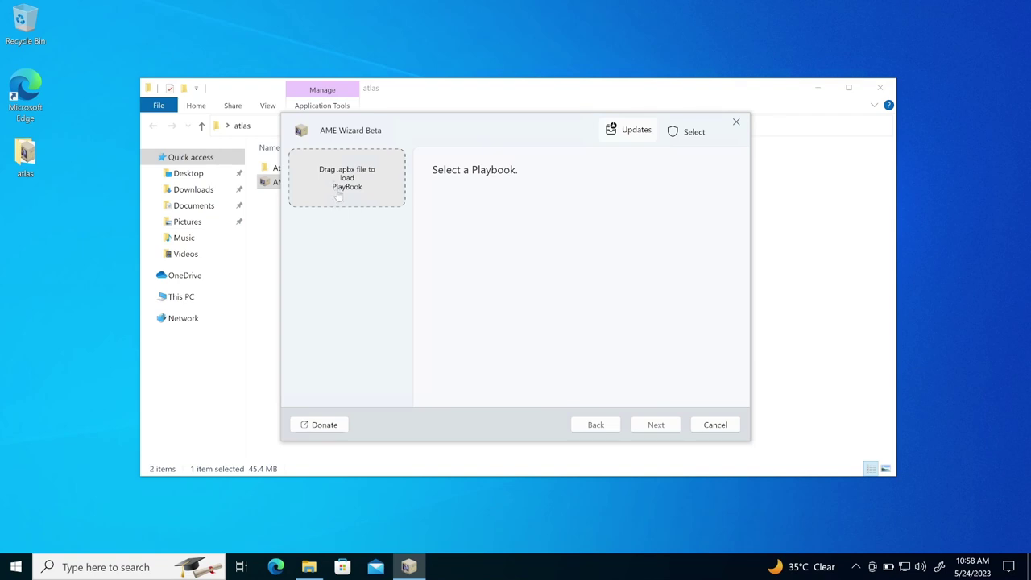
- Find the Atlas playbook file in File Explorer's Atlas folder
{"action": "left_click_drag", "start_coordinate": [475, 135], "coordinate": [651, 172]}
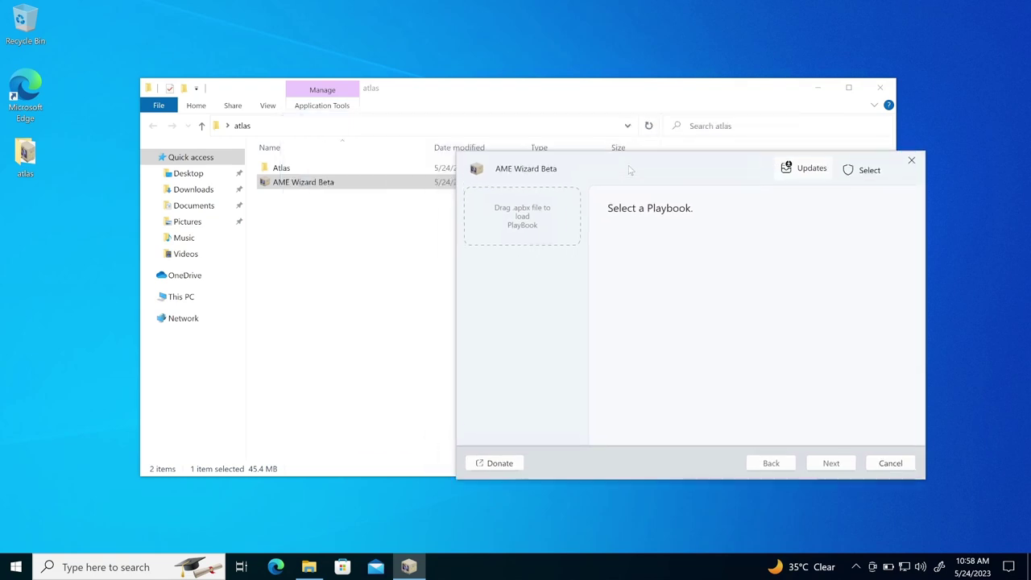
{"action": "double_click", "coordinate": [315, 168]}
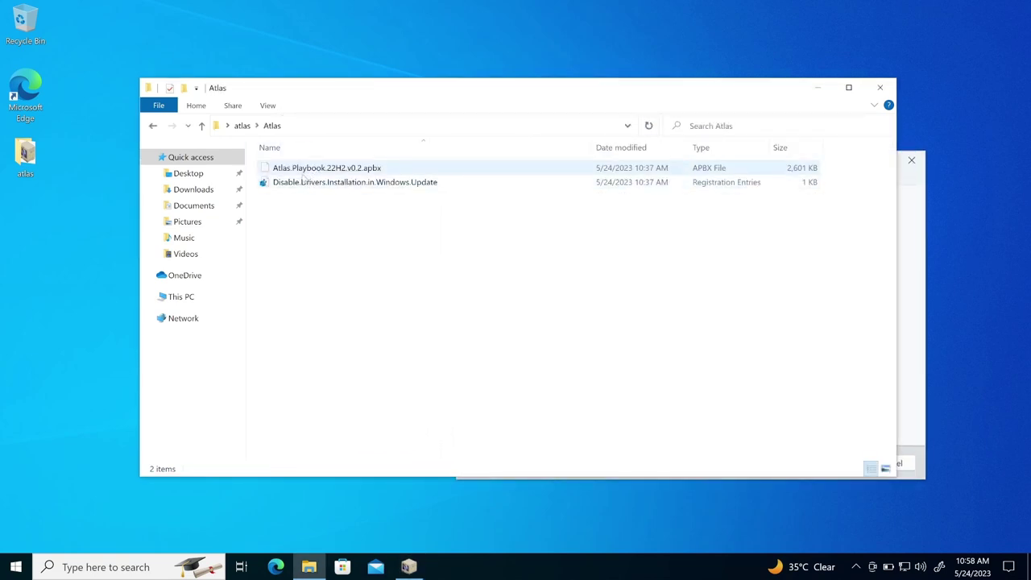
{"action": "left_click", "coordinate": [348, 171]}
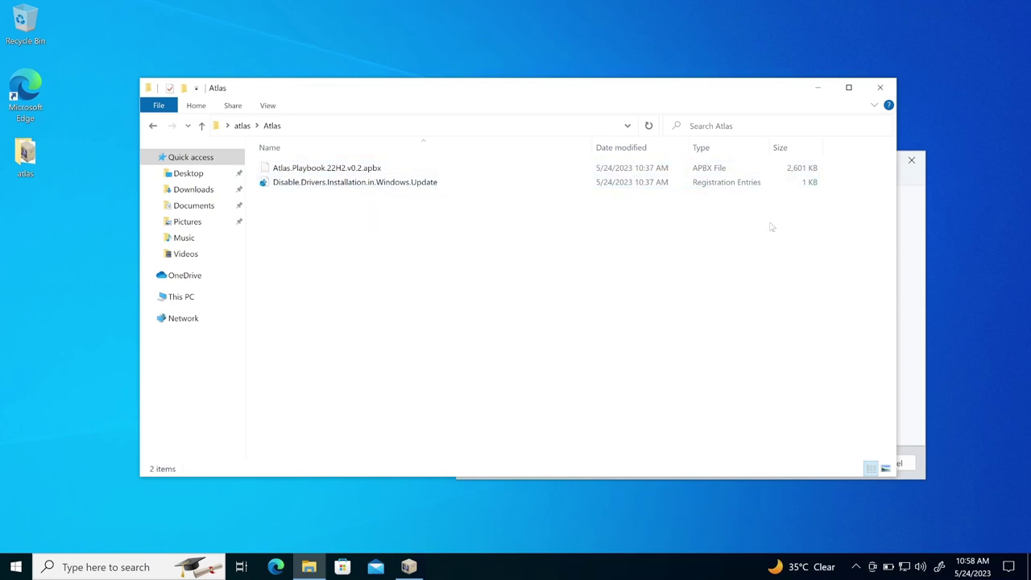
- Load Atlas.Playbook.22H2.v0.2.apbx from Desktop > atlas > Atlas into AME Wizard and close File Explorer
{"action": "left_click", "coordinate": [911, 250]}
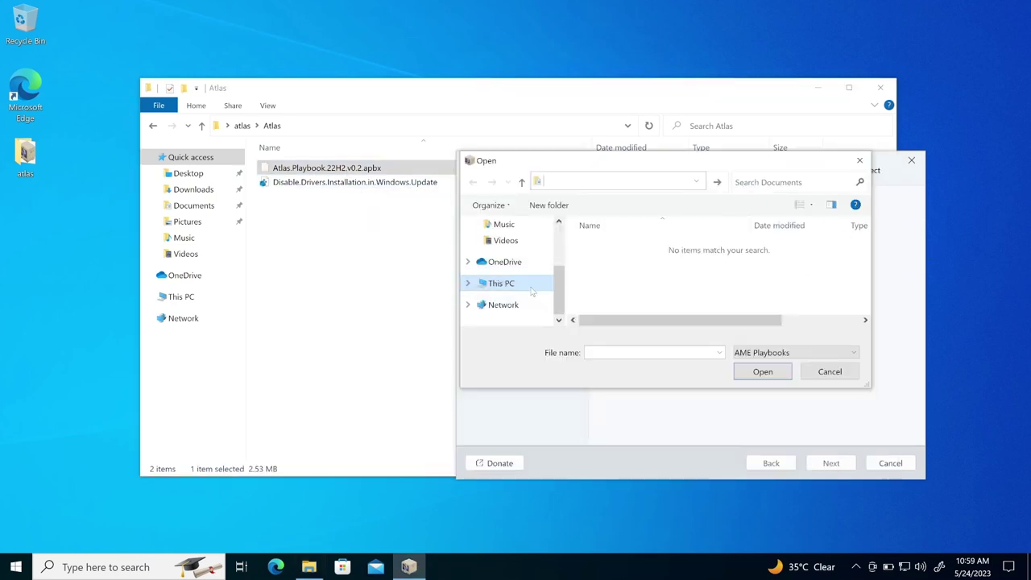
{"action": "left_click", "coordinate": [522, 252]}
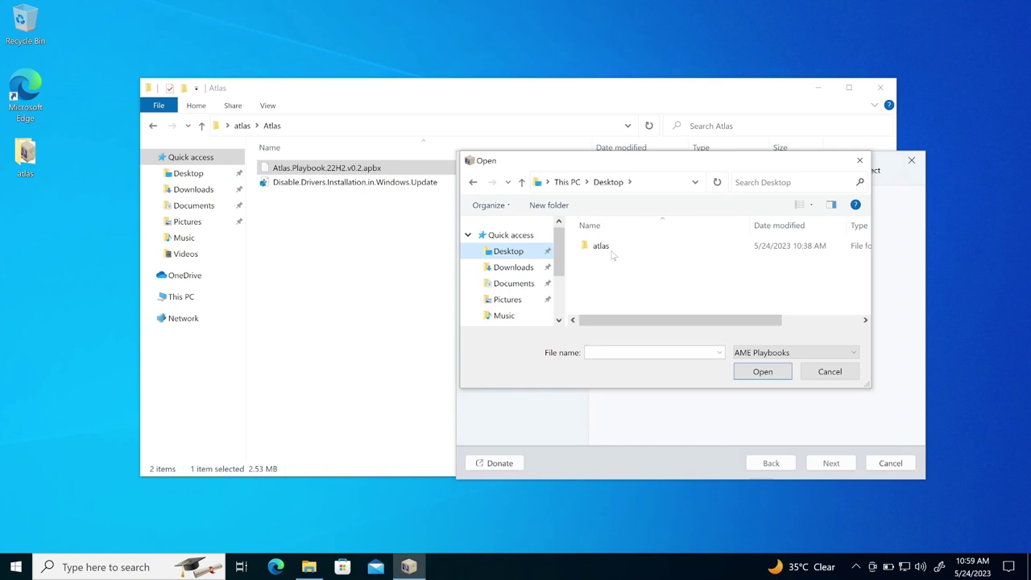
{"action": "double_click", "coordinate": [611, 252]}
{"action": "double_click", "coordinate": [611, 252]}
{"action": "left_click", "coordinate": [611, 252]}
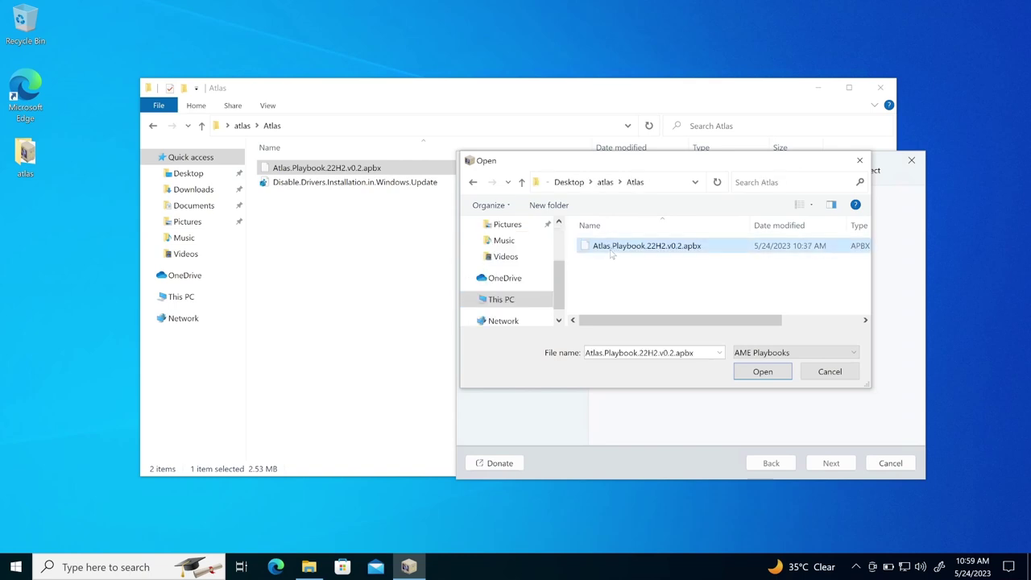
{"action": "double_click", "coordinate": [612, 249]}
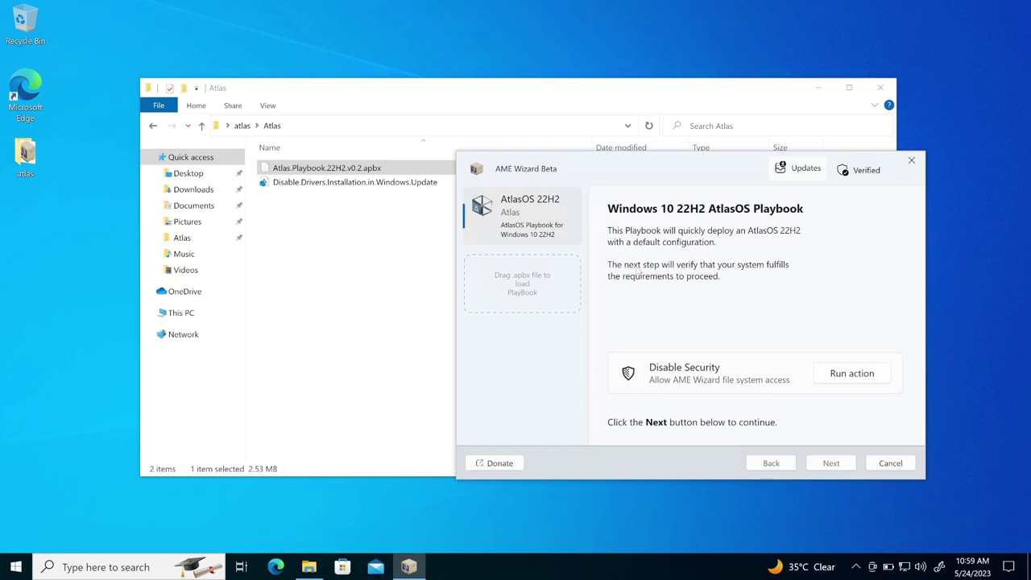
{"action": "left_click_drag", "start_coordinate": [667, 174], "coordinate": [484, 131]}
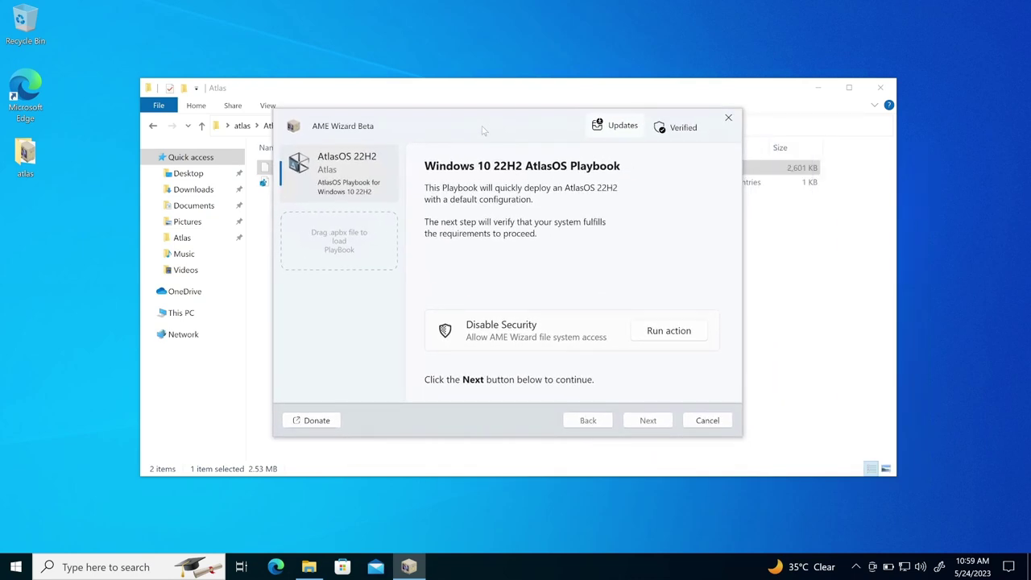
{"action": "left_click", "coordinate": [881, 87]}
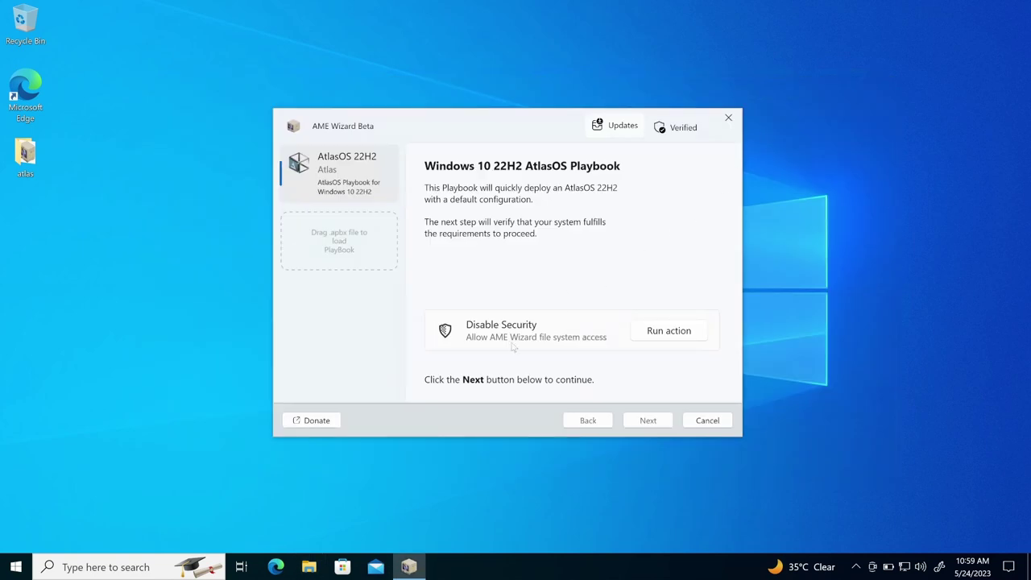
- Run the Disable Security action, turning off real-time, cloud-delivered, sample submission and tamper protection
{"action": "left_click", "coordinate": [669, 331]}
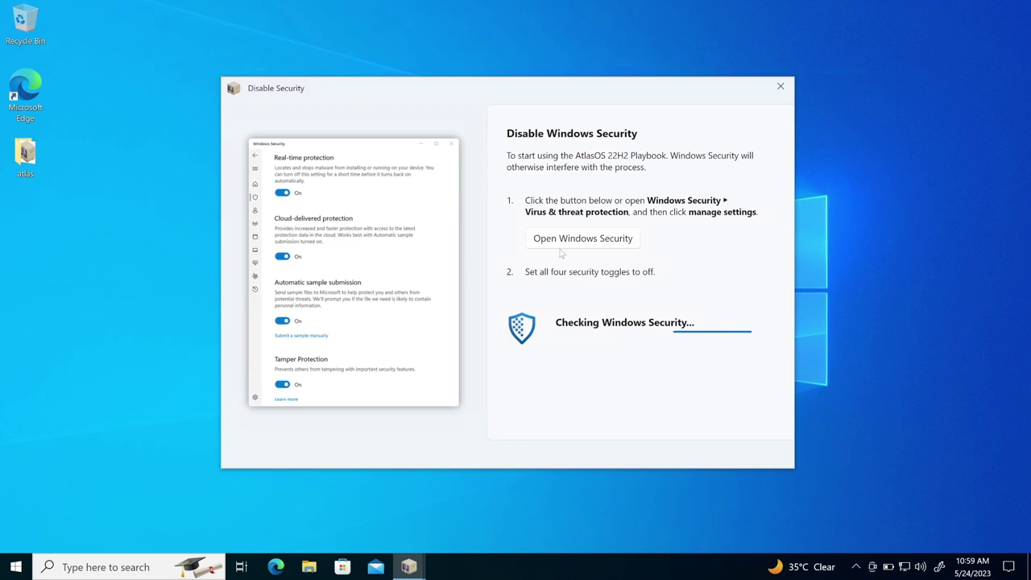
{"action": "left_click", "coordinate": [565, 241]}
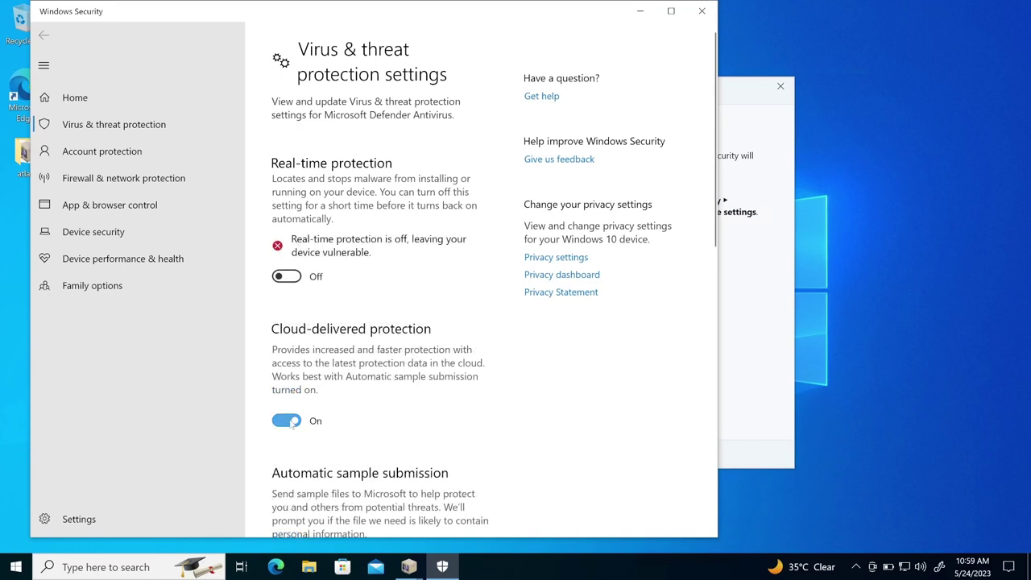
{"action": "scroll", "coordinate": [321, 418], "scroll_direction": "down", "scroll_amount": 5}
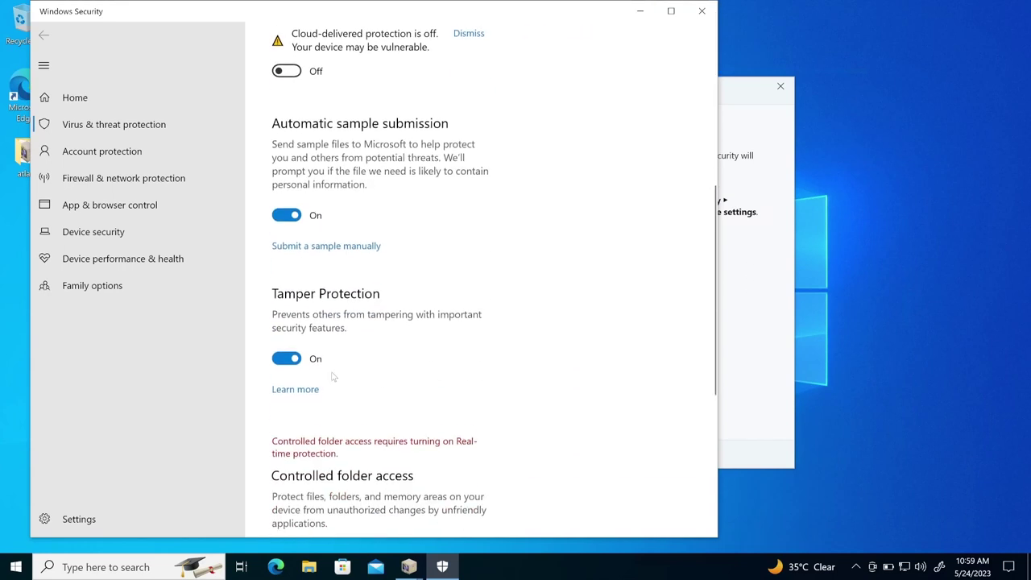
{"action": "left_click", "coordinate": [285, 206]}
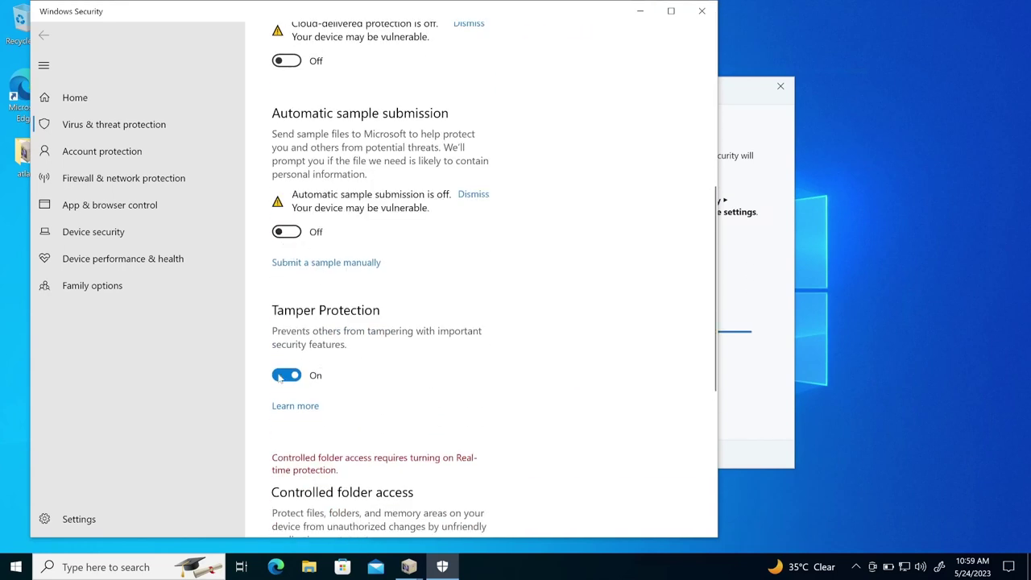
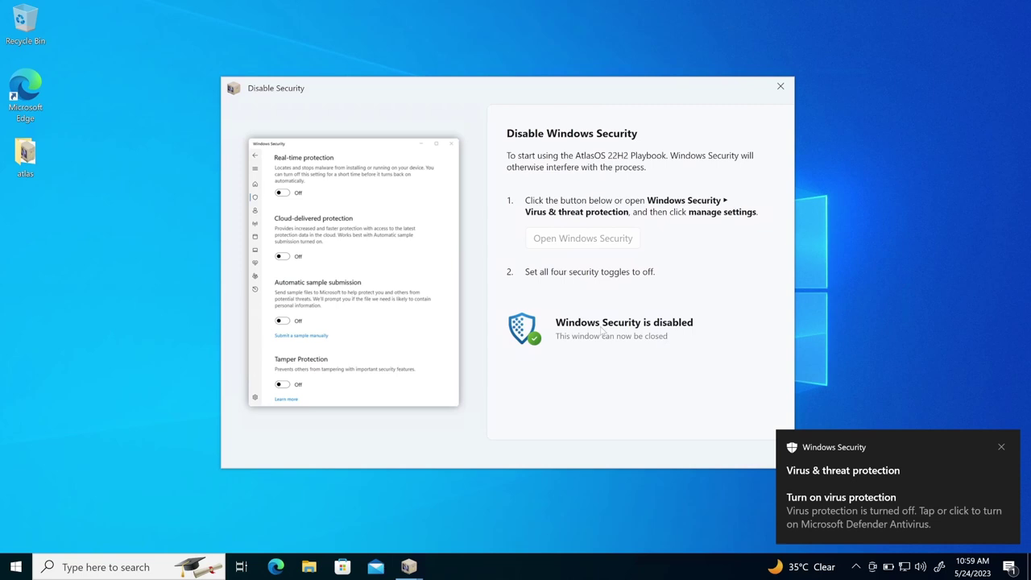
- Dismiss the finished Disable Security window and continue to the Windows build and activation check
{"action": "left_click", "coordinate": [780, 86]}
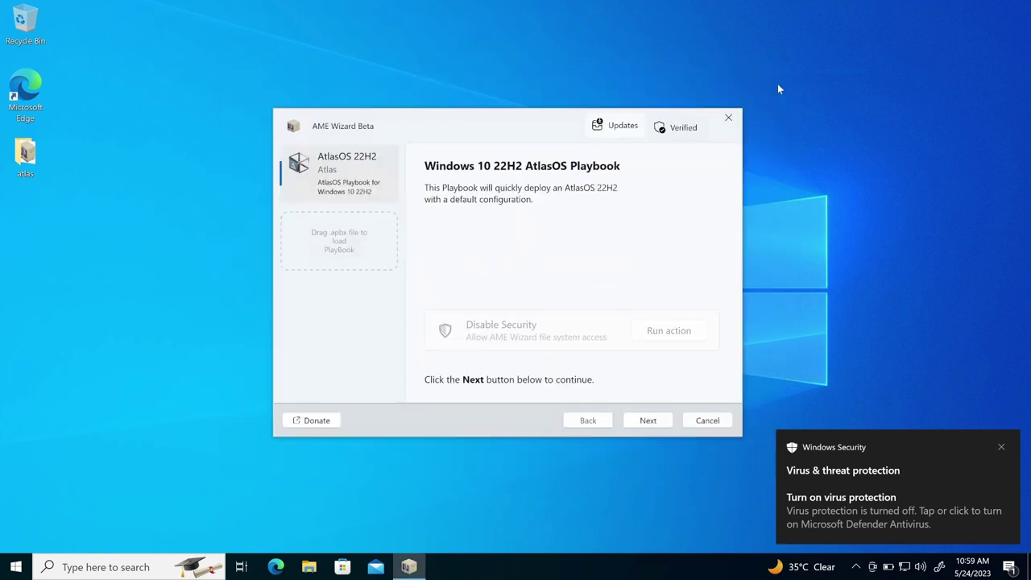
{"action": "left_click", "coordinate": [644, 420]}
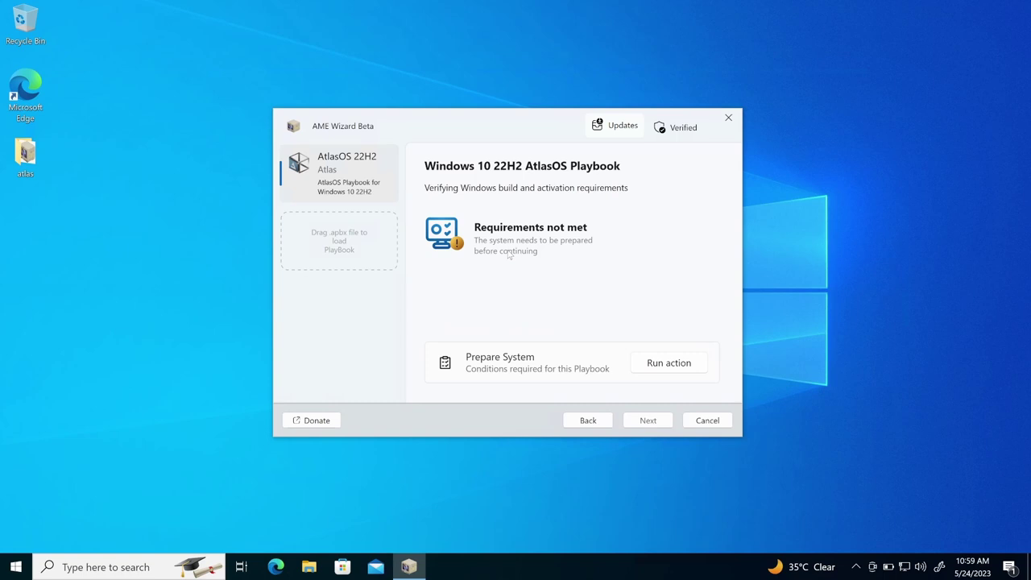
- Run the Prepare System action so Windows meets the AtlasOS requirements and restarts
{"action": "left_click", "coordinate": [659, 368]}
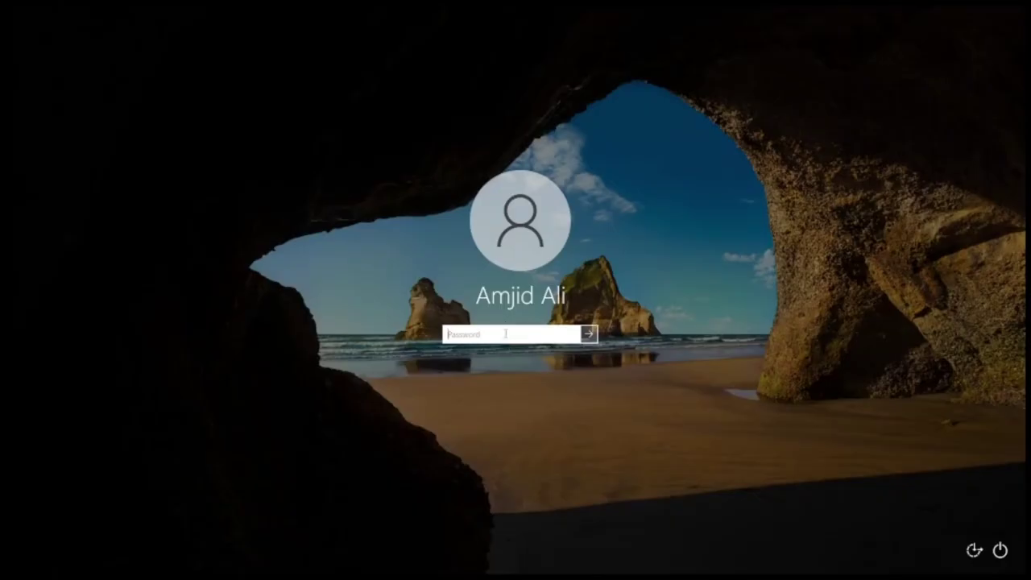
- Sign in with the account password and allow AME Wizard Beta.exe through User Account Control
{"action": "type", "text": "••••••••"}
{"action": "key", "text": "Return"}
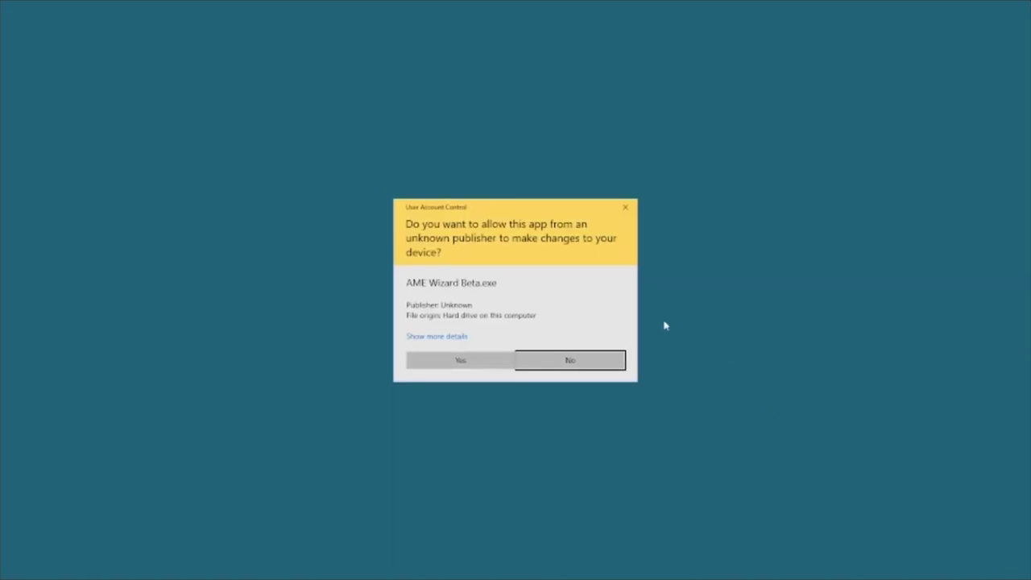
{"action": "left_click", "coordinate": [453, 366]}
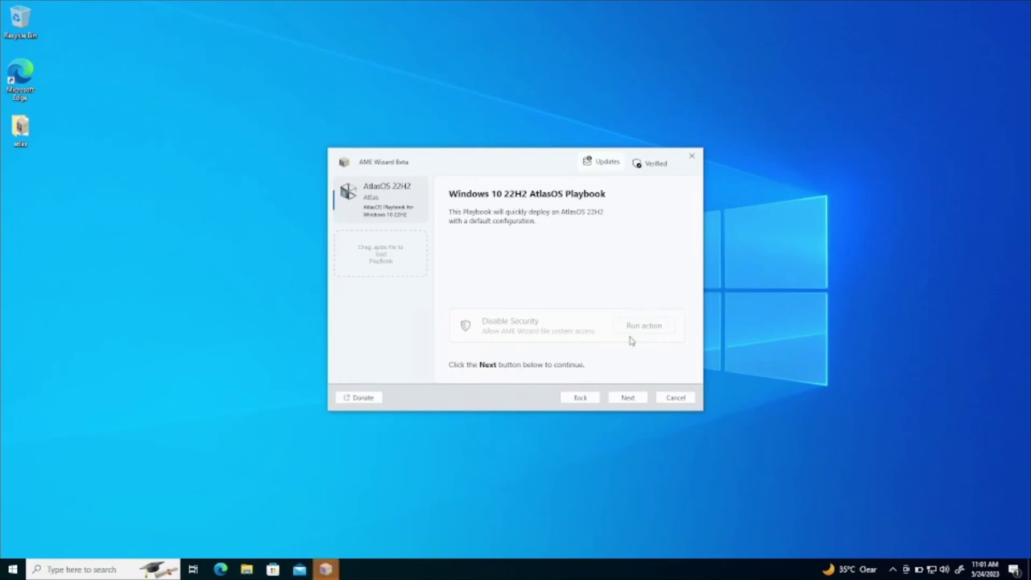
- Rerun the build and activation check, then scroll through the license agreement
{"action": "left_click", "coordinate": [632, 401]}
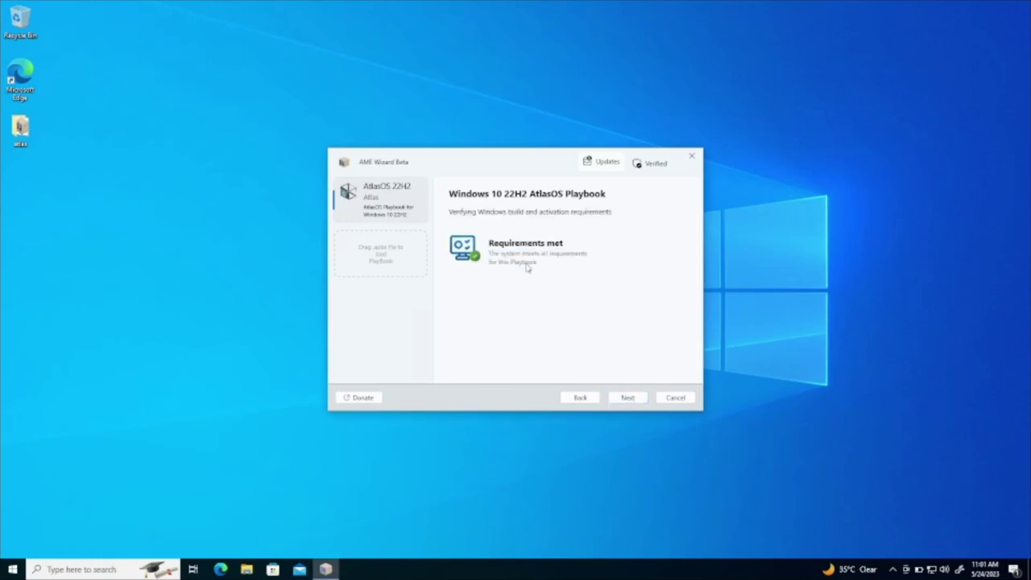
{"action": "left_click", "coordinate": [618, 402]}
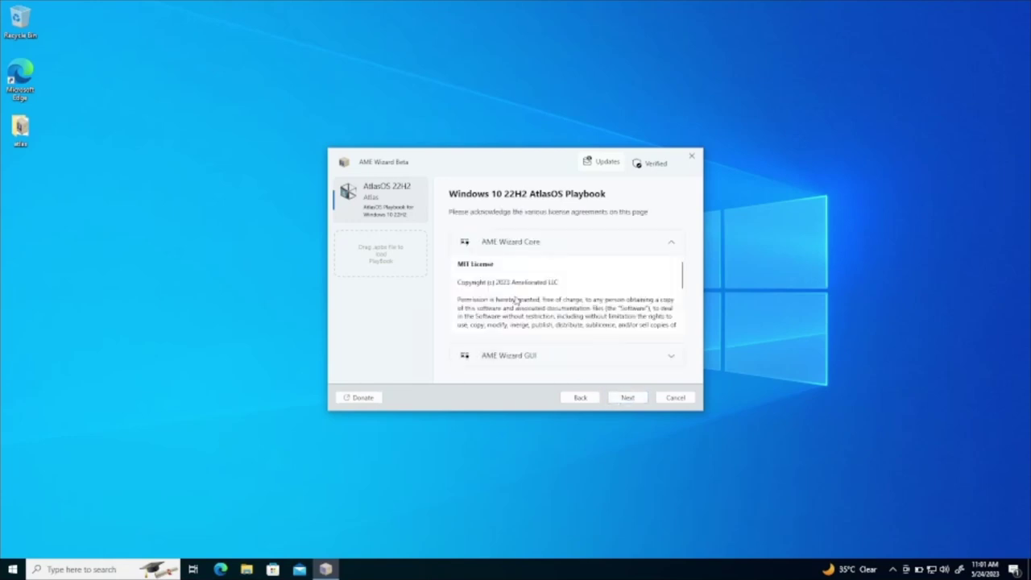
{"action": "scroll", "coordinate": [617, 301], "scroll_direction": "down", "scroll_amount": 8}
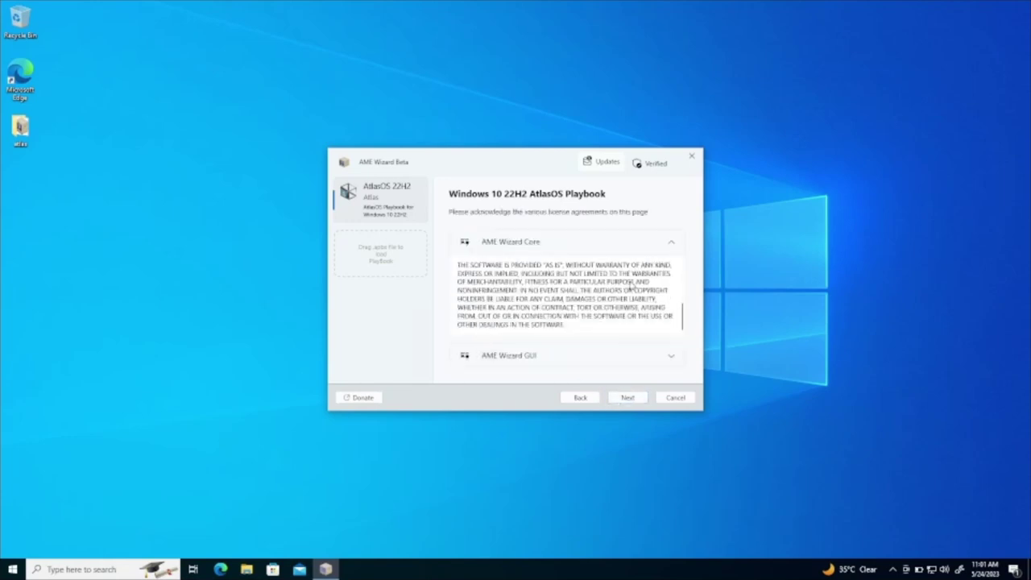
- Agree to the license terms and start applying the AtlasOS 22H2 playbook with default configuration
{"action": "left_click", "coordinate": [626, 399]}
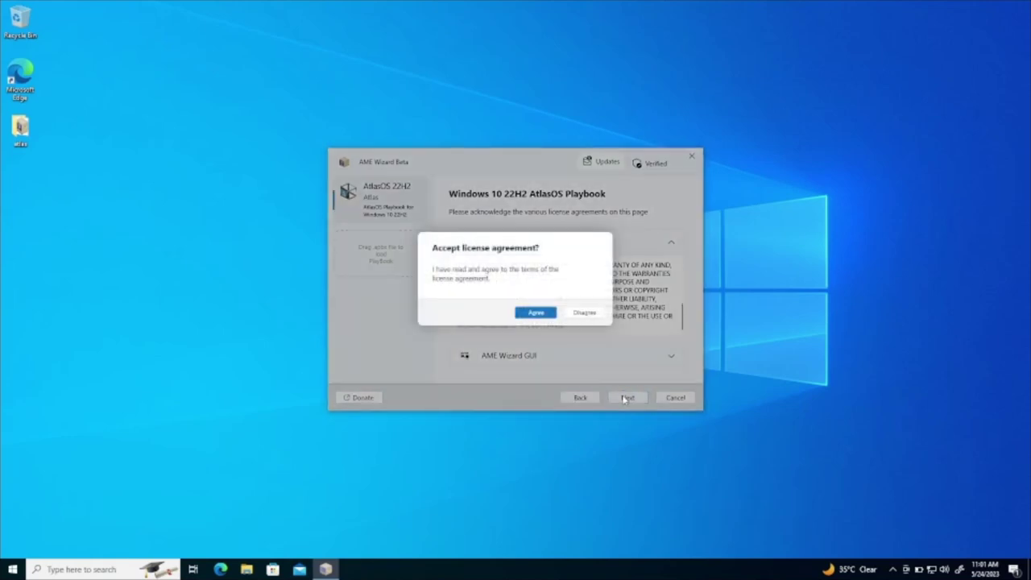
{"action": "left_click", "coordinate": [529, 316]}
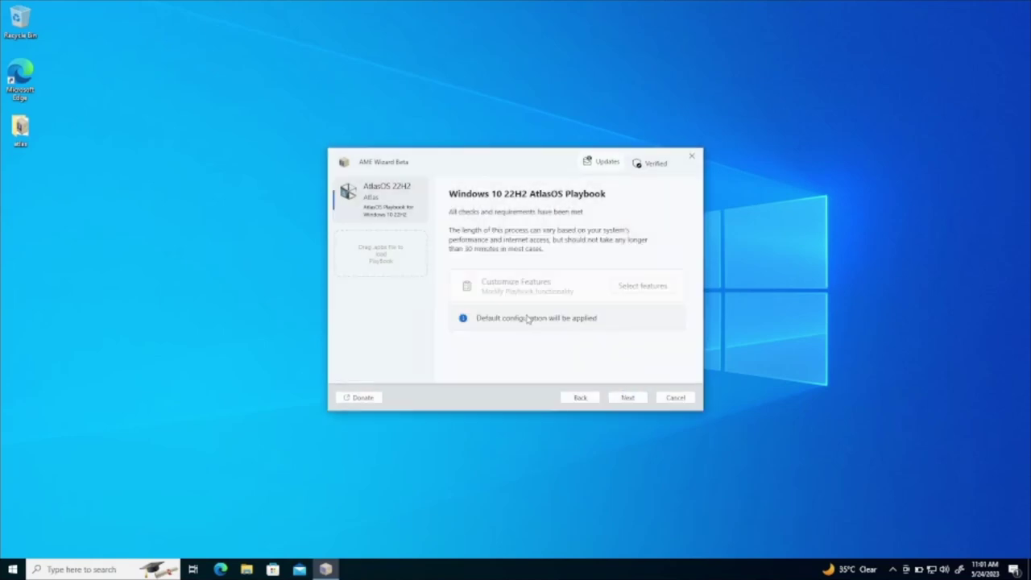
{"action": "left_click", "coordinate": [628, 399]}
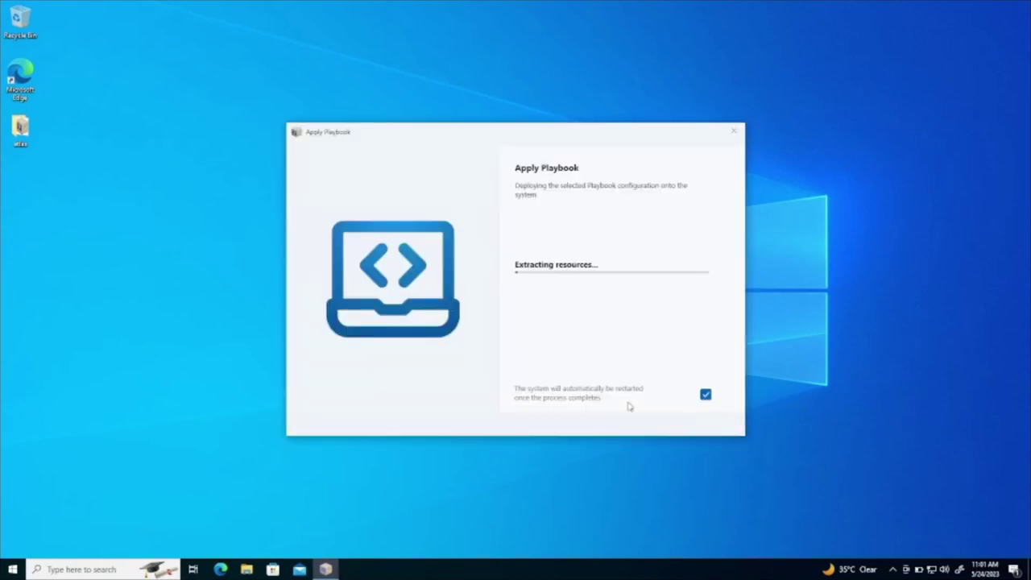